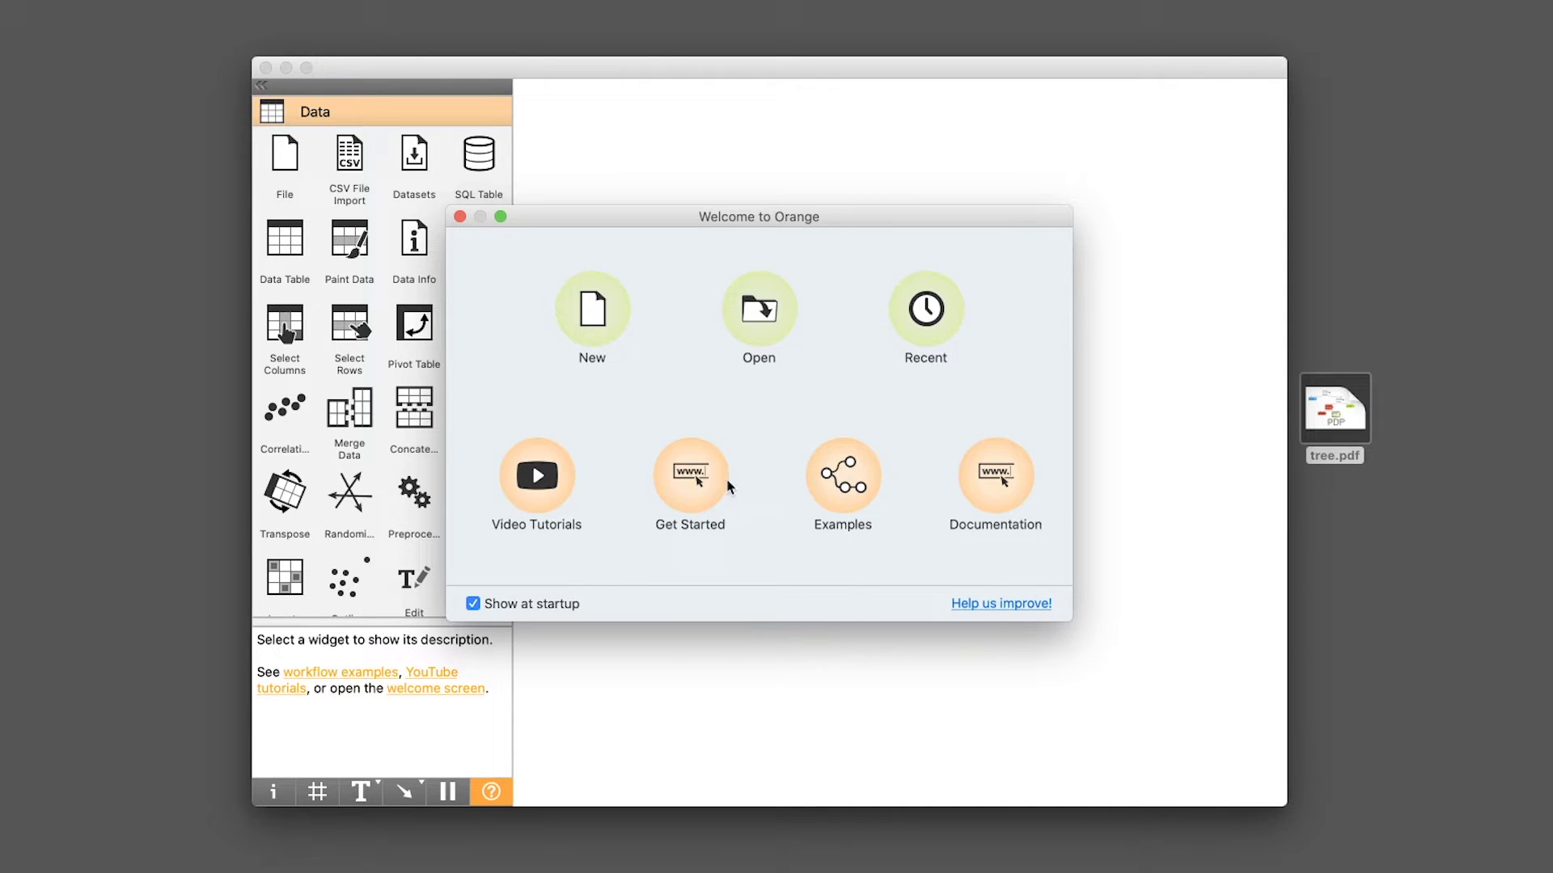
# - Load the Classification Tree example workflow from the welcome dialog's Examples
pyautogui.click(846, 483)
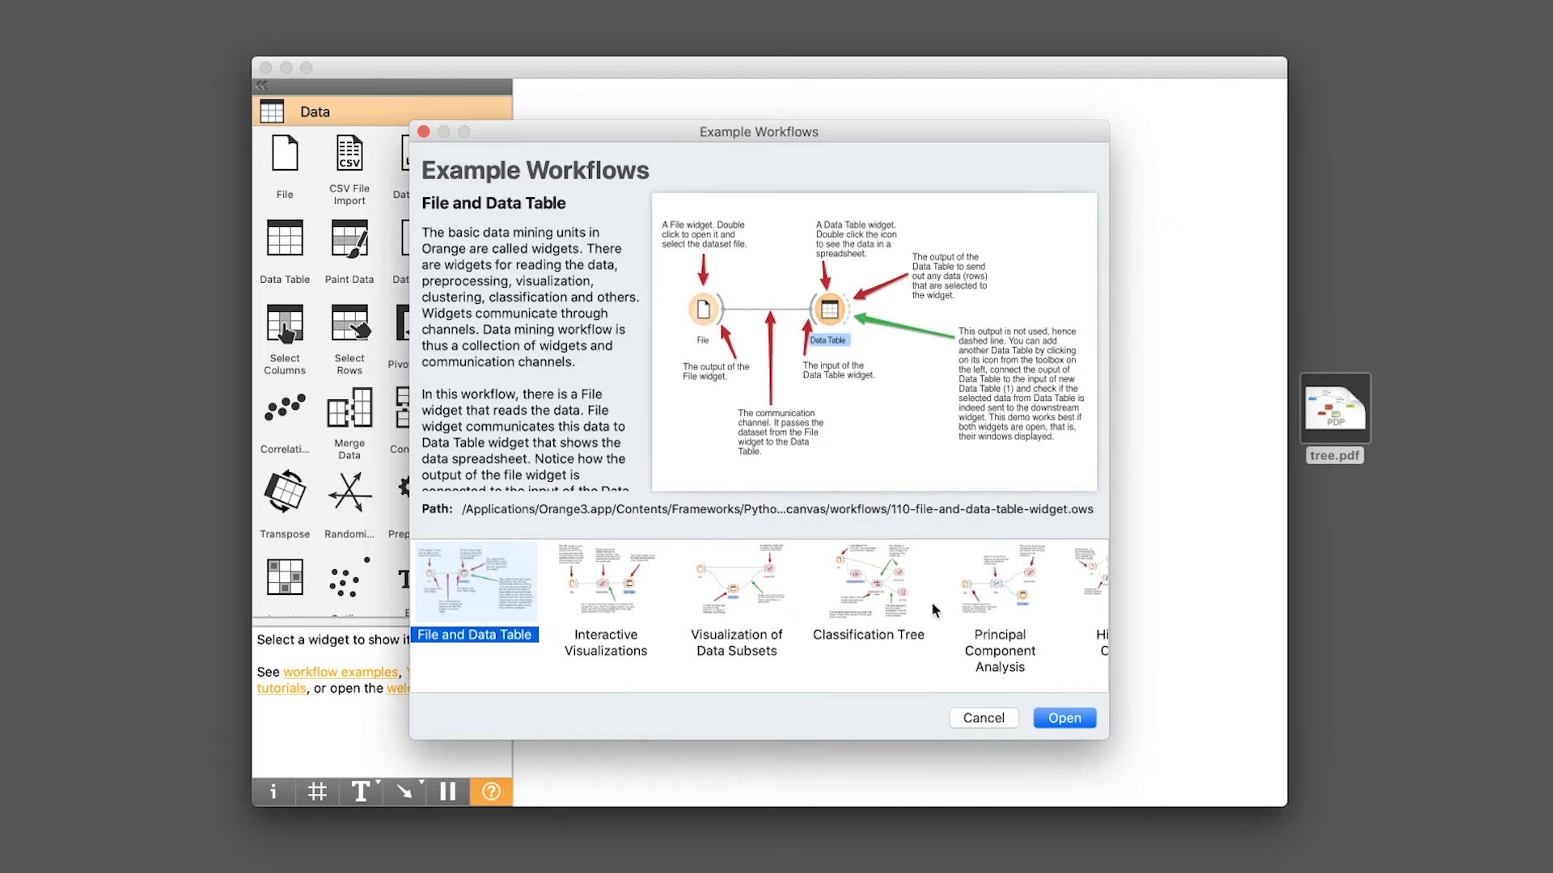
pyautogui.click(887, 596)
pyautogui.click(1065, 718)
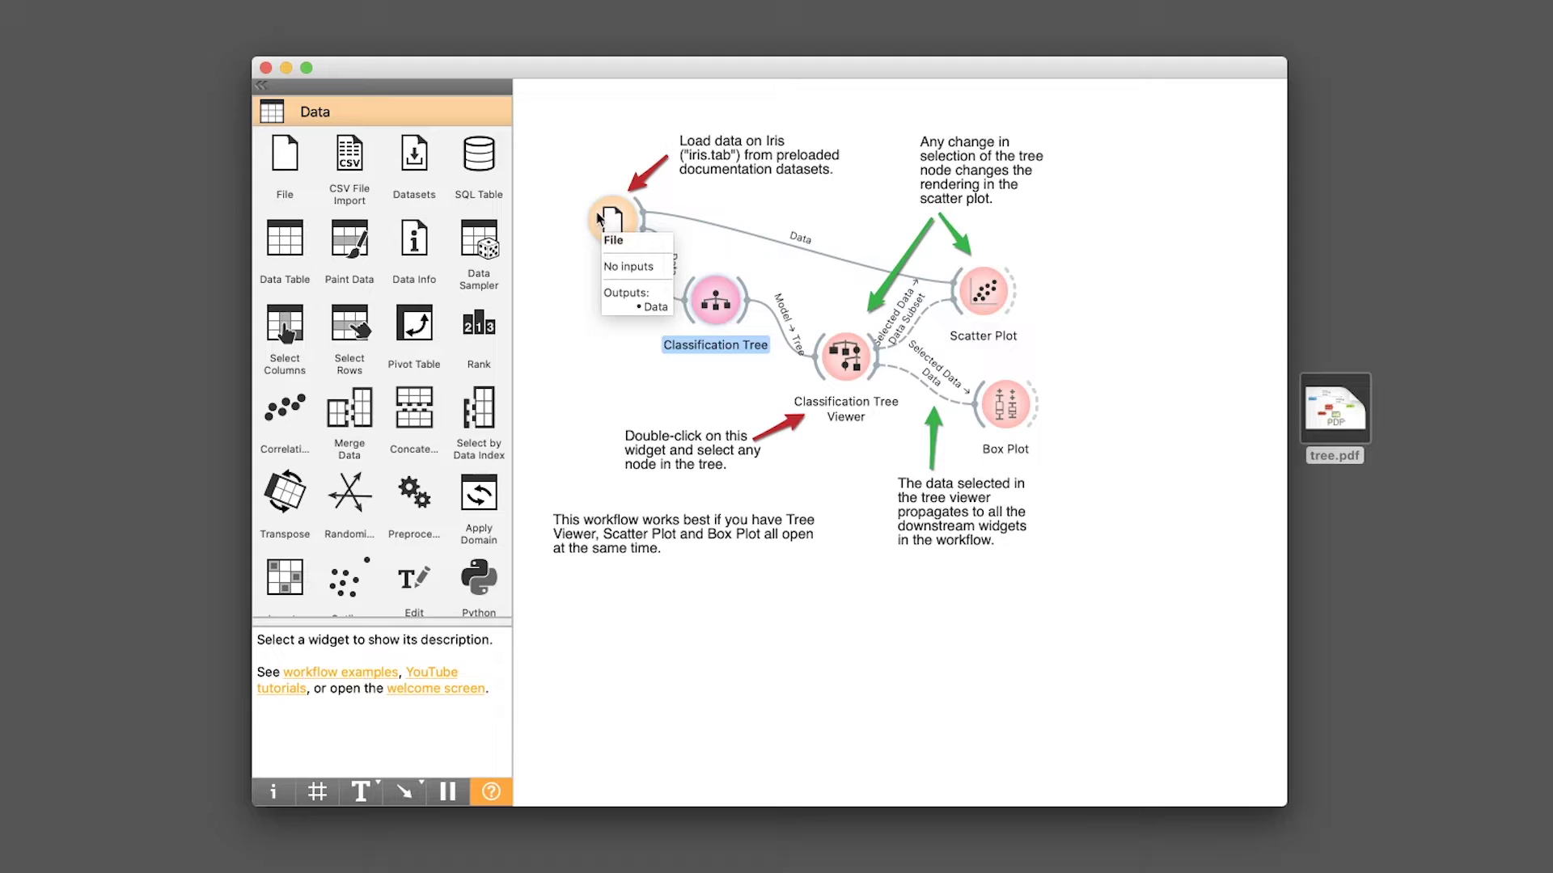
# - Open the File widget settings and switch its data source from iris.tab to URL
pyautogui.doubleClick(598, 216)
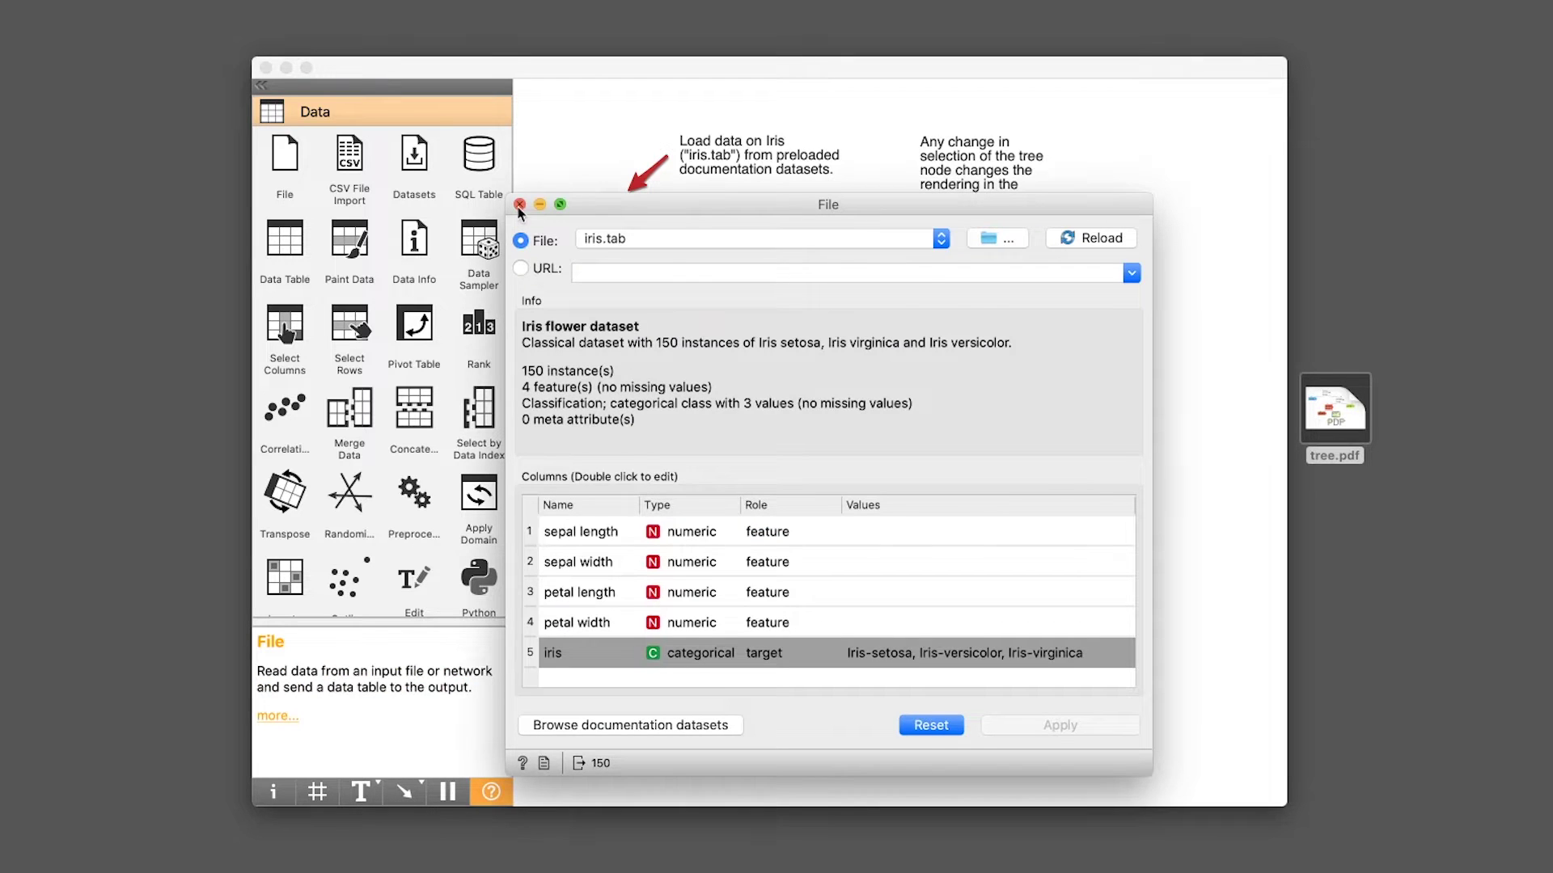
pyautogui.click(519, 205)
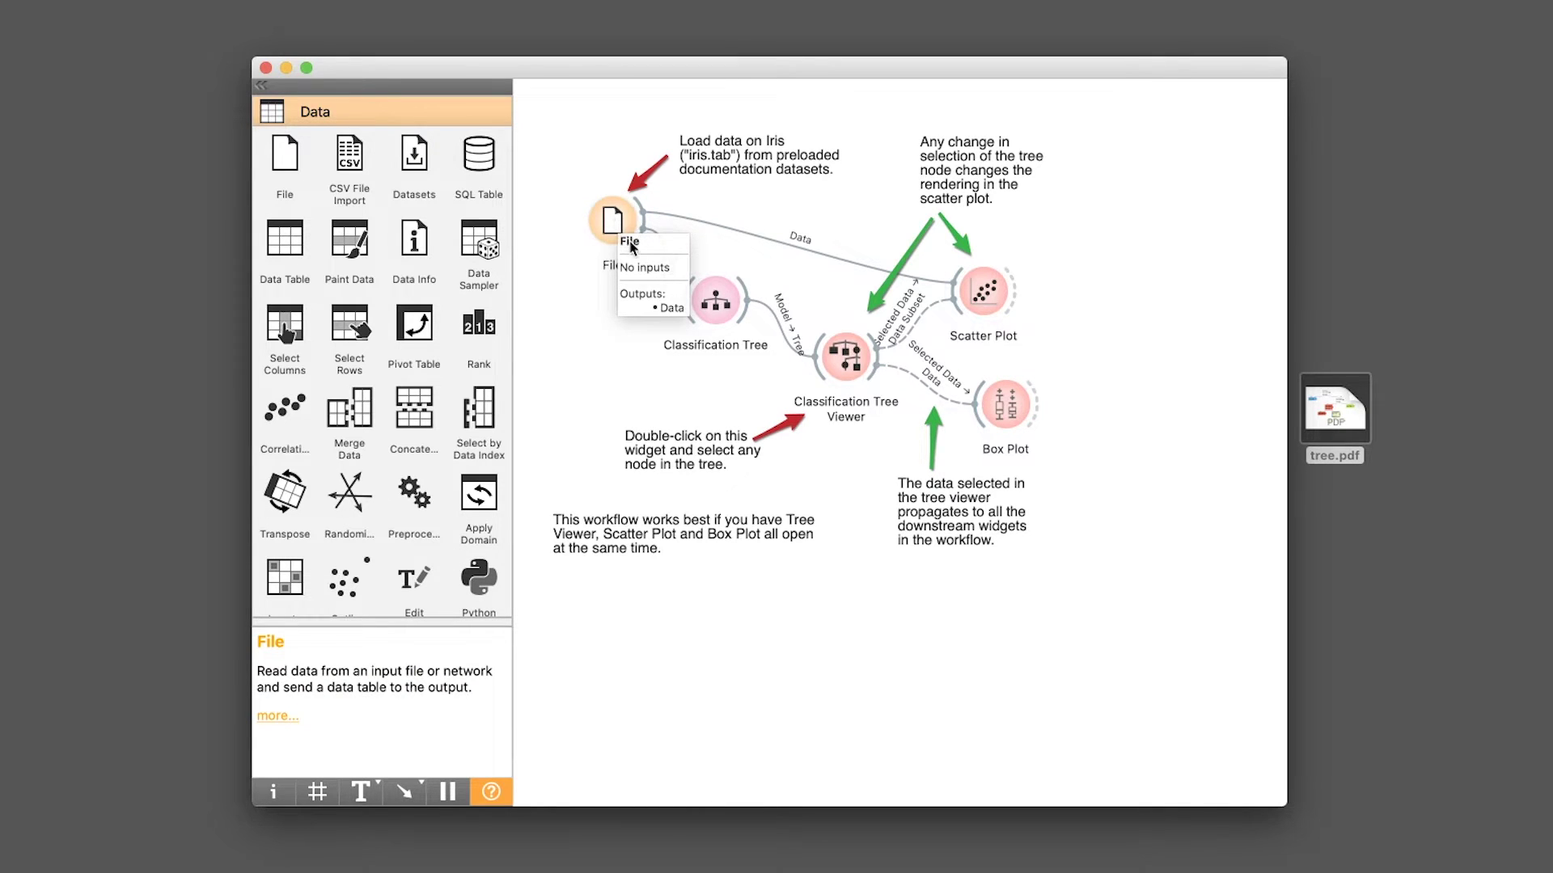
pyautogui.click(612, 223)
pyautogui.doubleClick(613, 223)
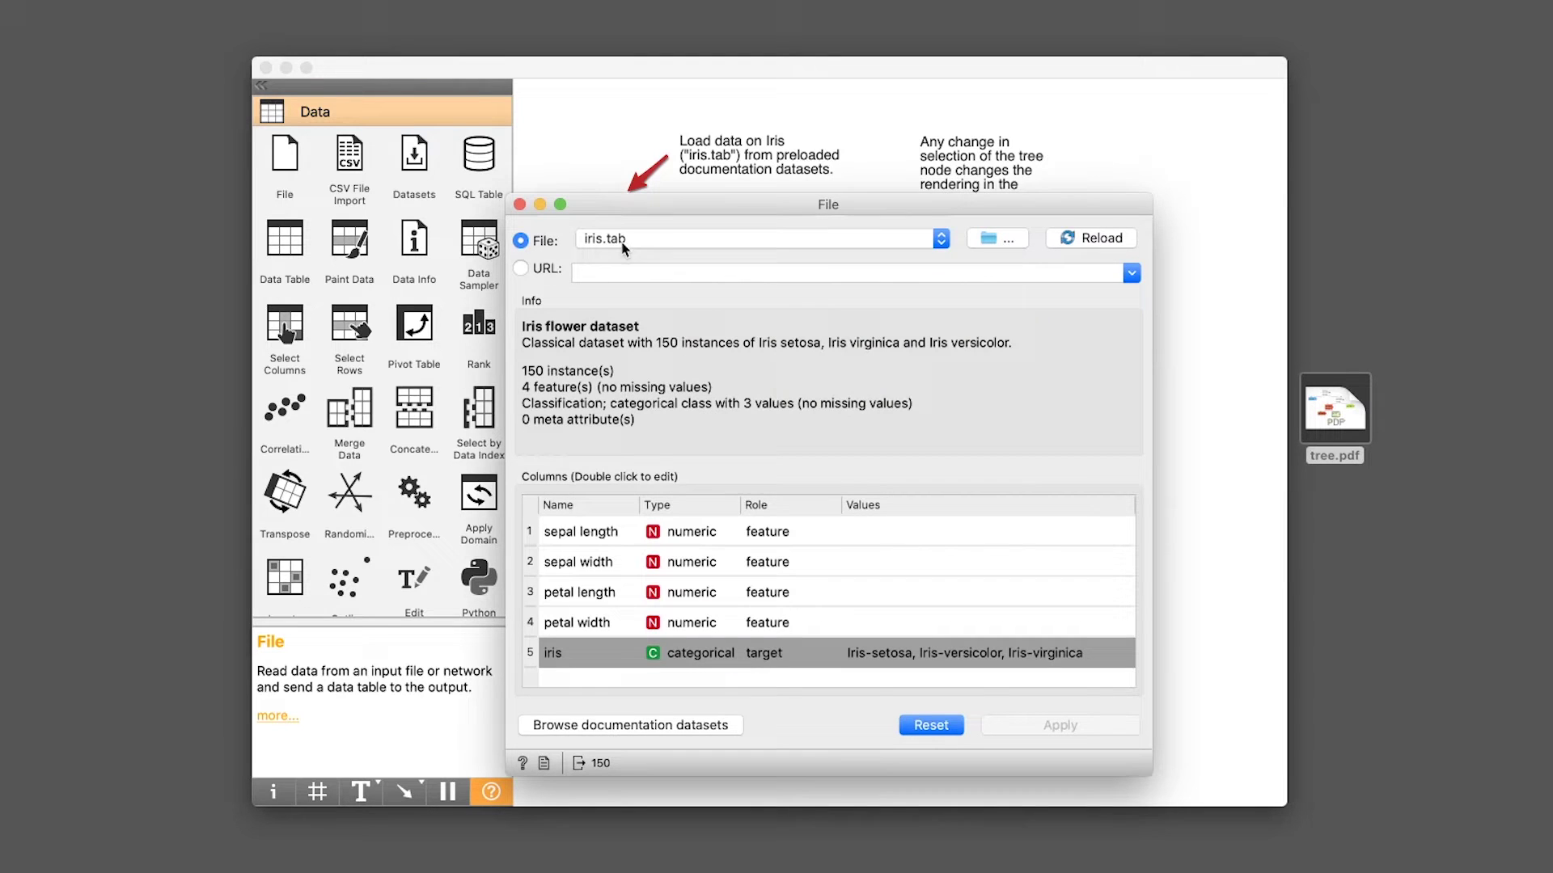
pyautogui.click(522, 271)
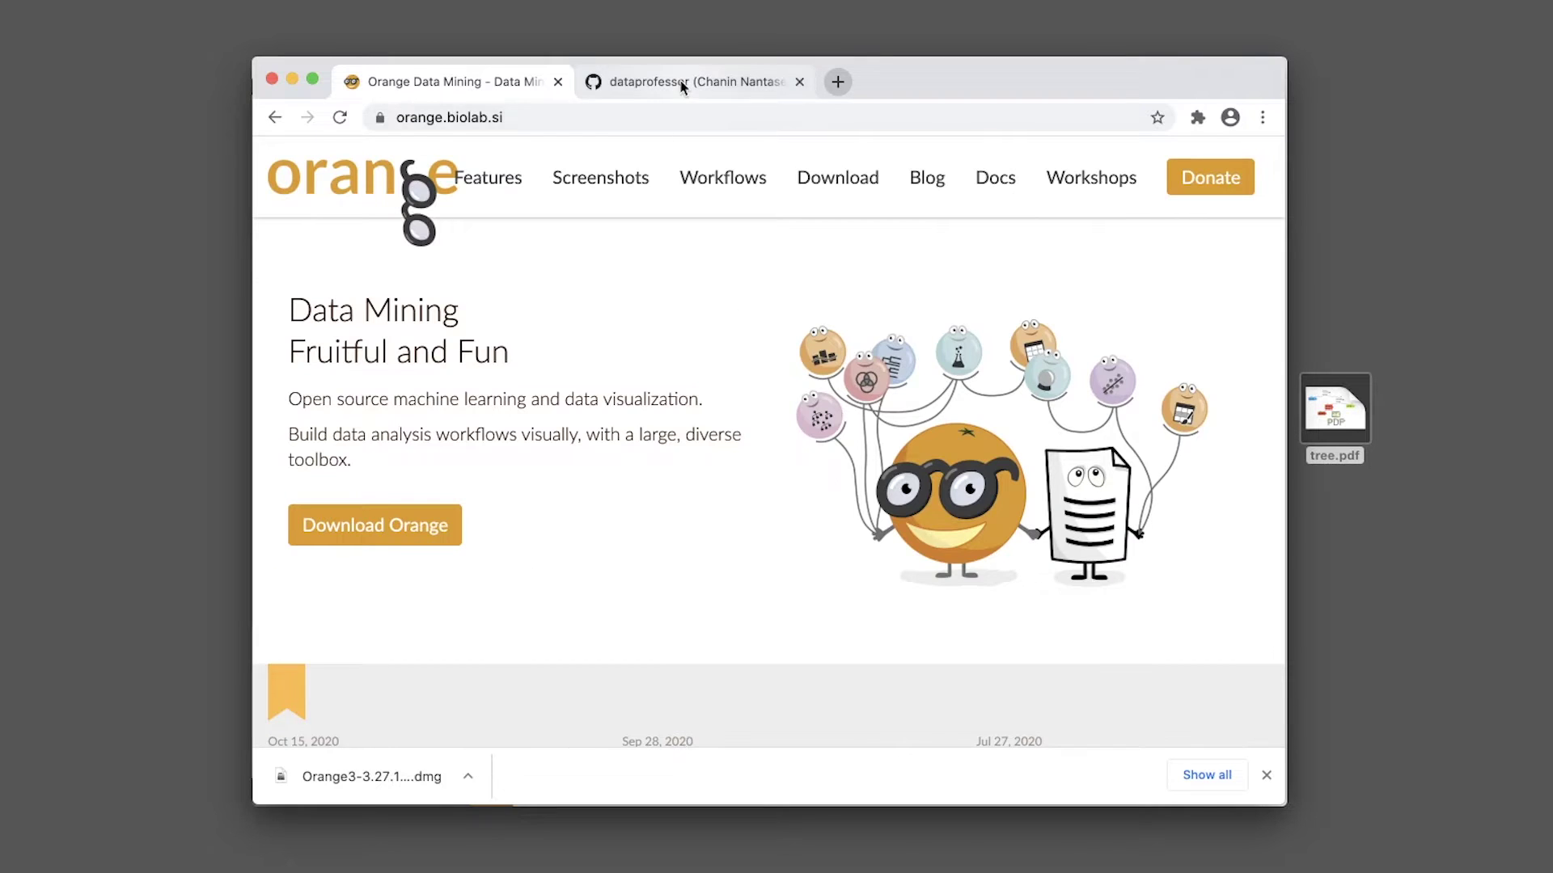
# - In the GitHub browser tab, open the profile's data repository
pyautogui.click(683, 81)
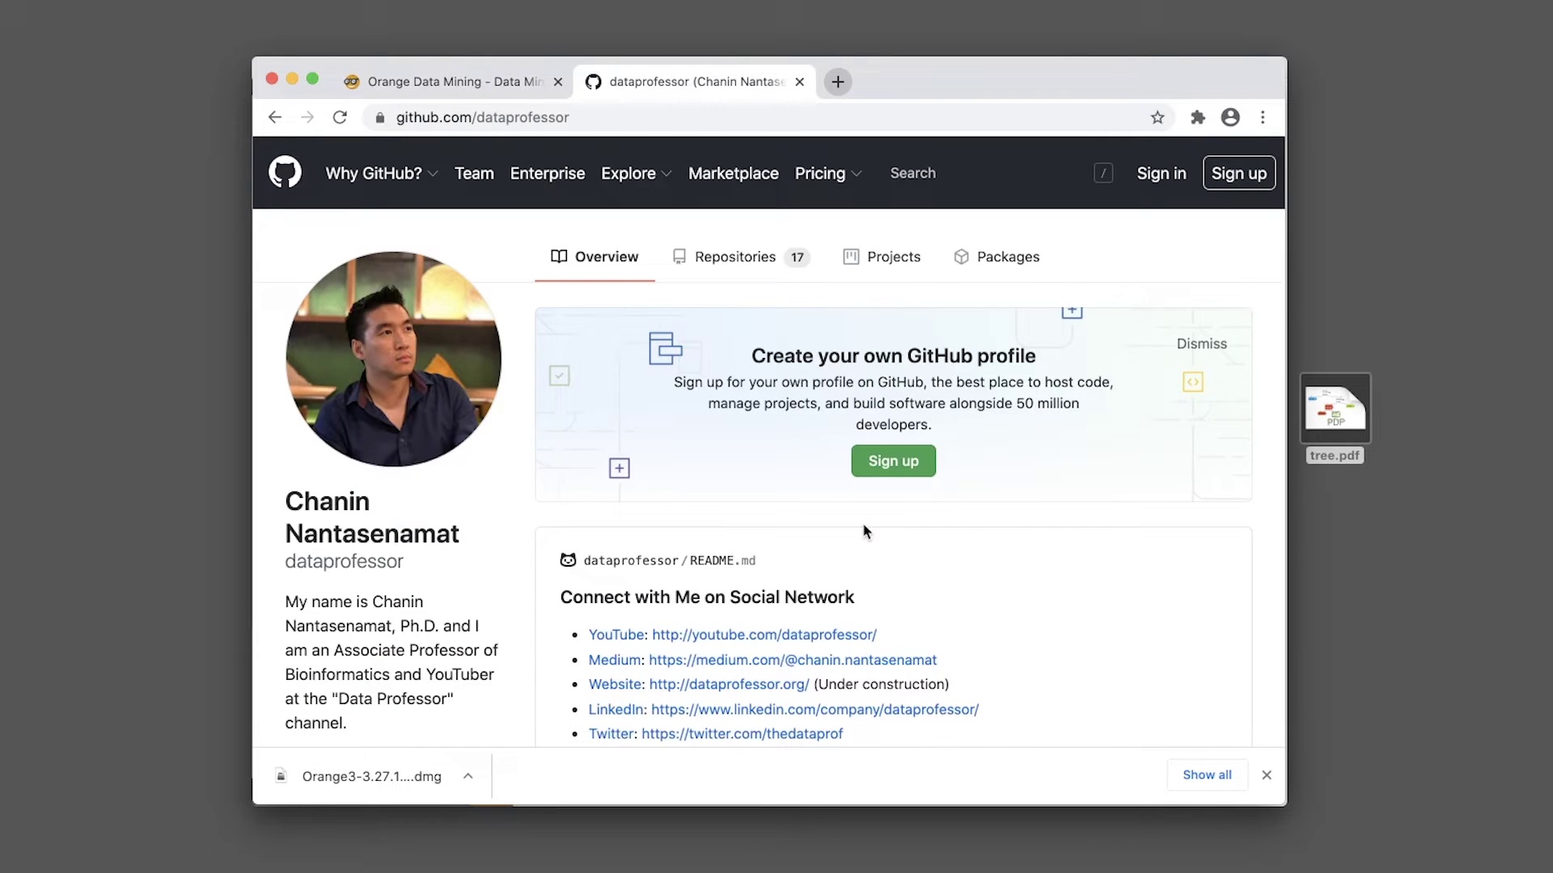
pyautogui.click(742, 257)
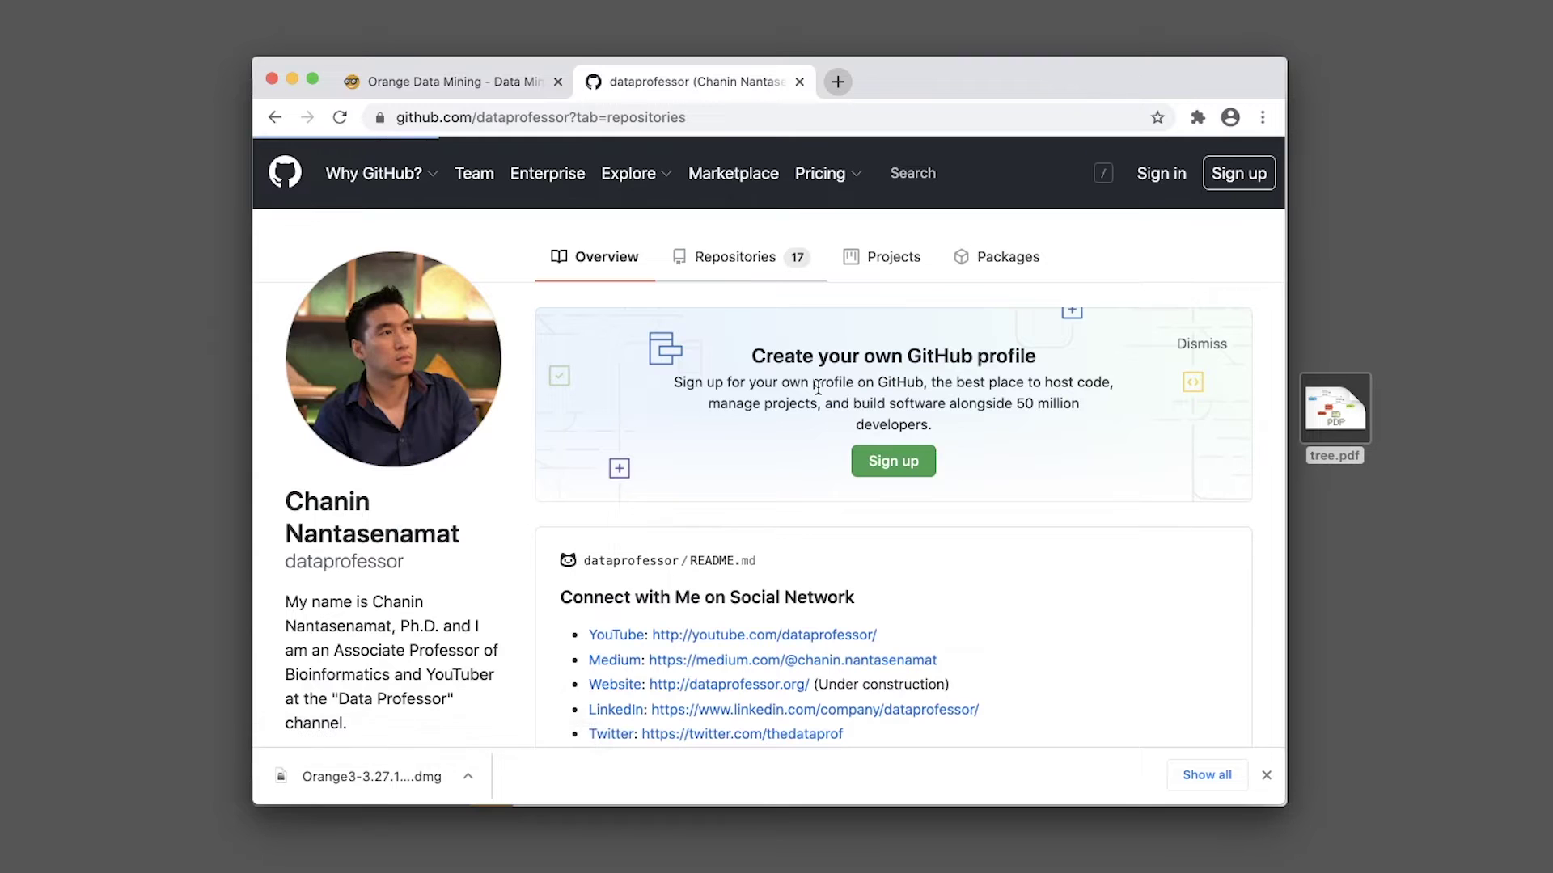
pyautogui.click(608, 256)
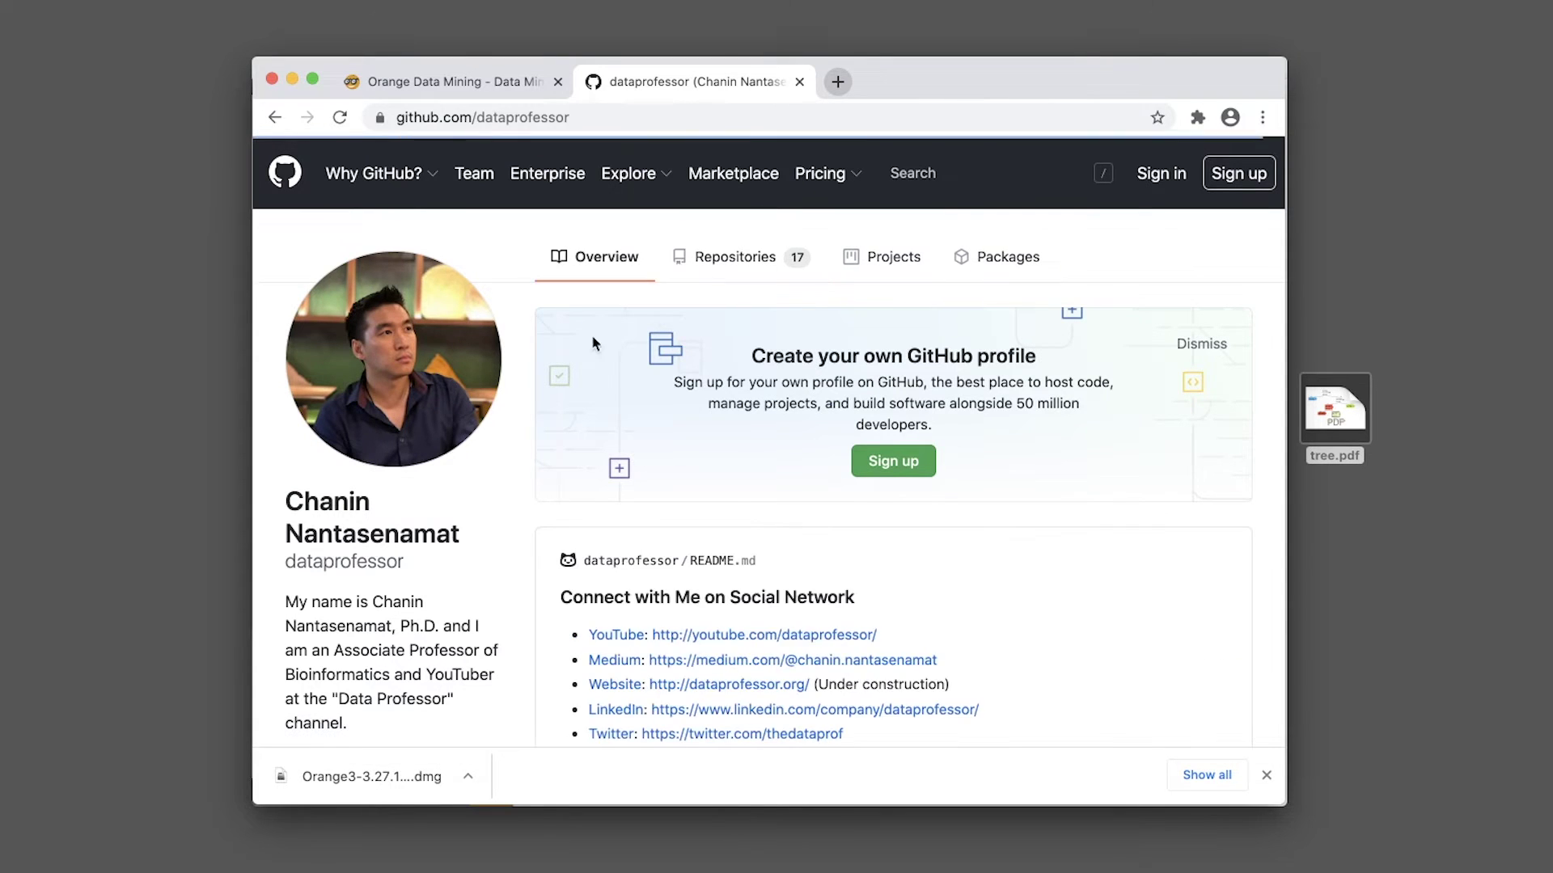
pyautogui.scroll(-4, 695, 422)
pyautogui.scroll(-5, 696, 423)
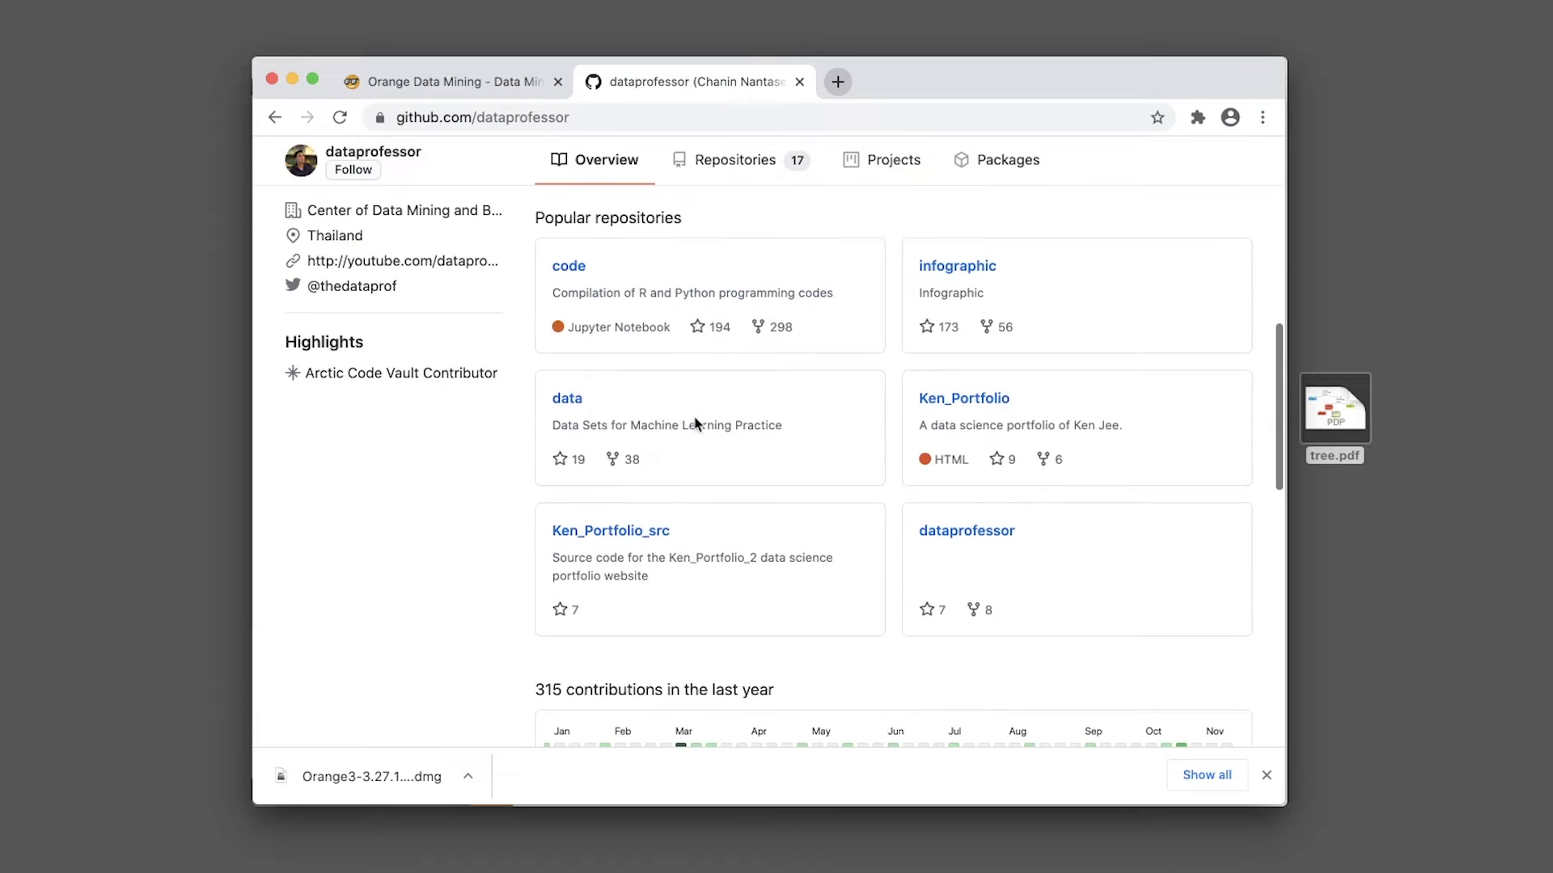
pyautogui.click(566, 398)
# - Open penguins_cleaned.csv and copy the link address of its Raw file
pyautogui.scroll(-6, 662, 558)
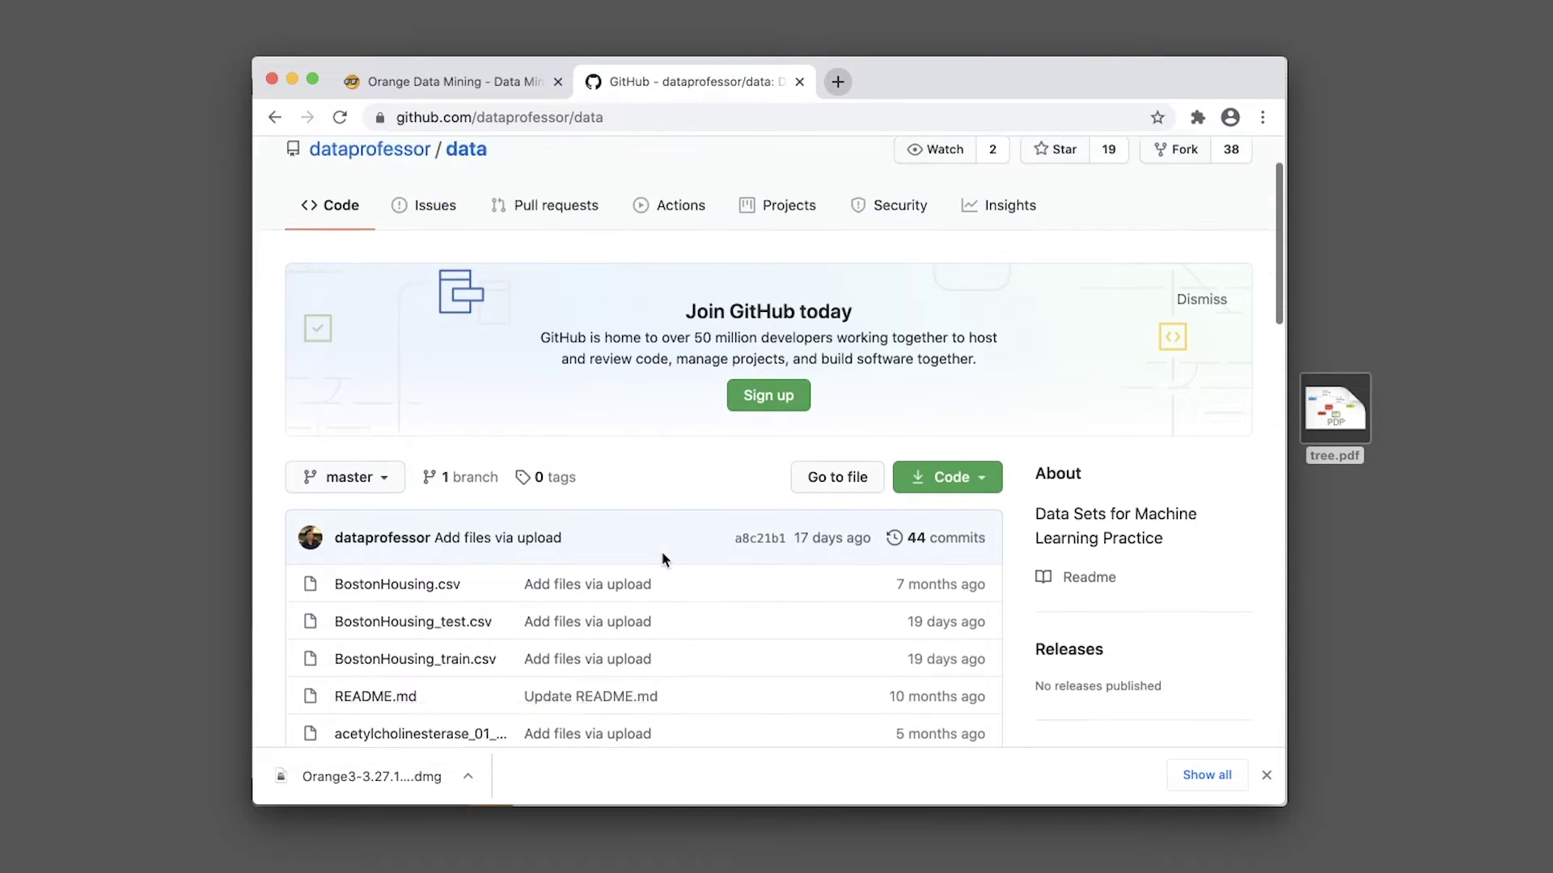
pyautogui.scroll(-6, 662, 558)
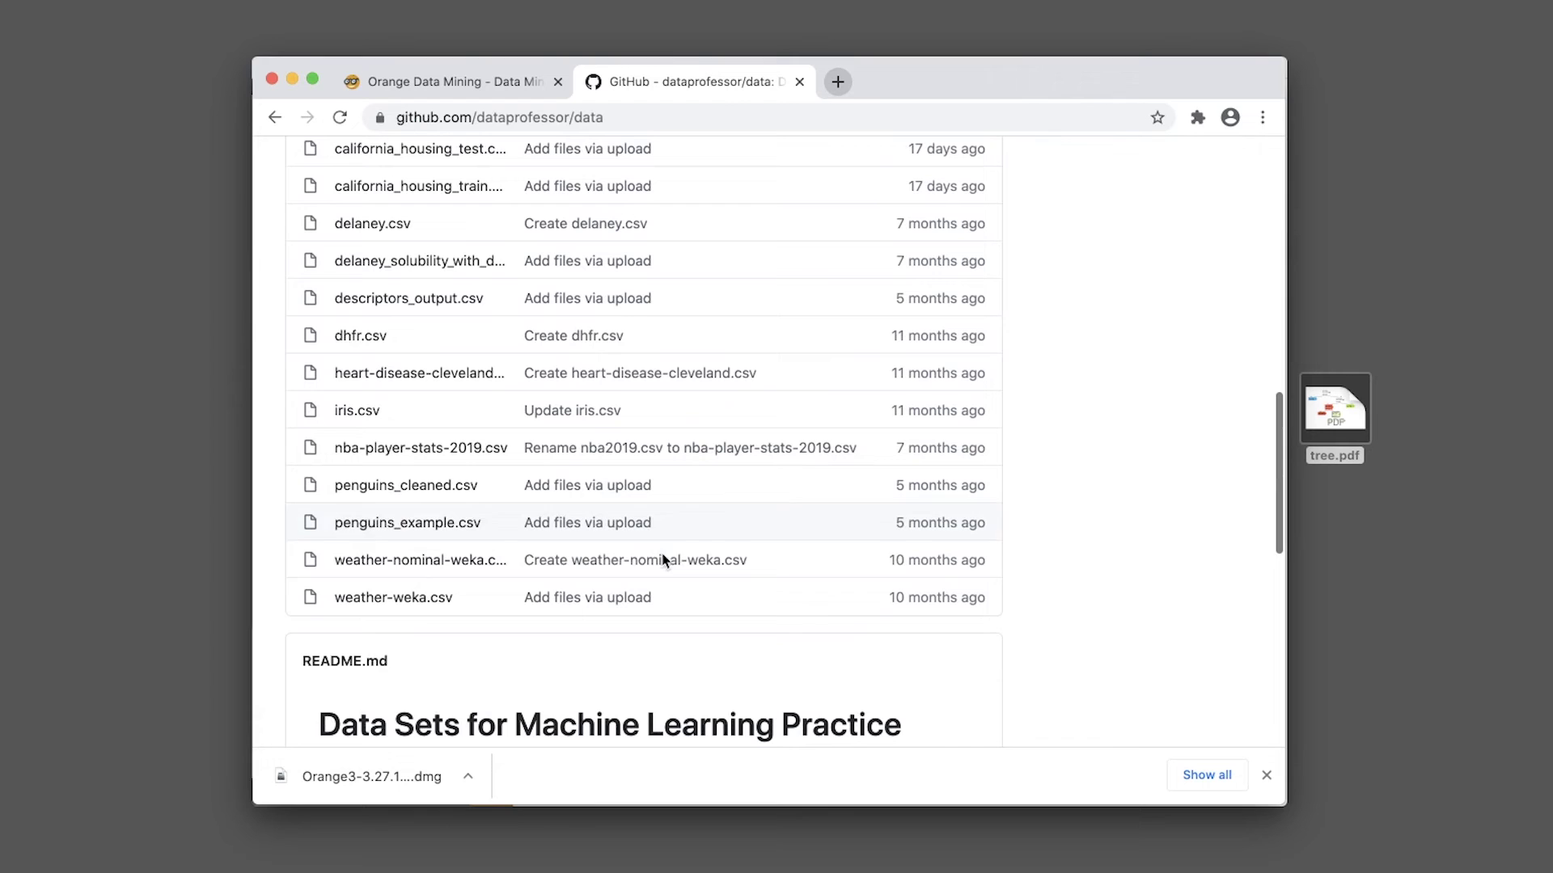
pyautogui.click(414, 488)
pyautogui.scroll(-5, 887, 536)
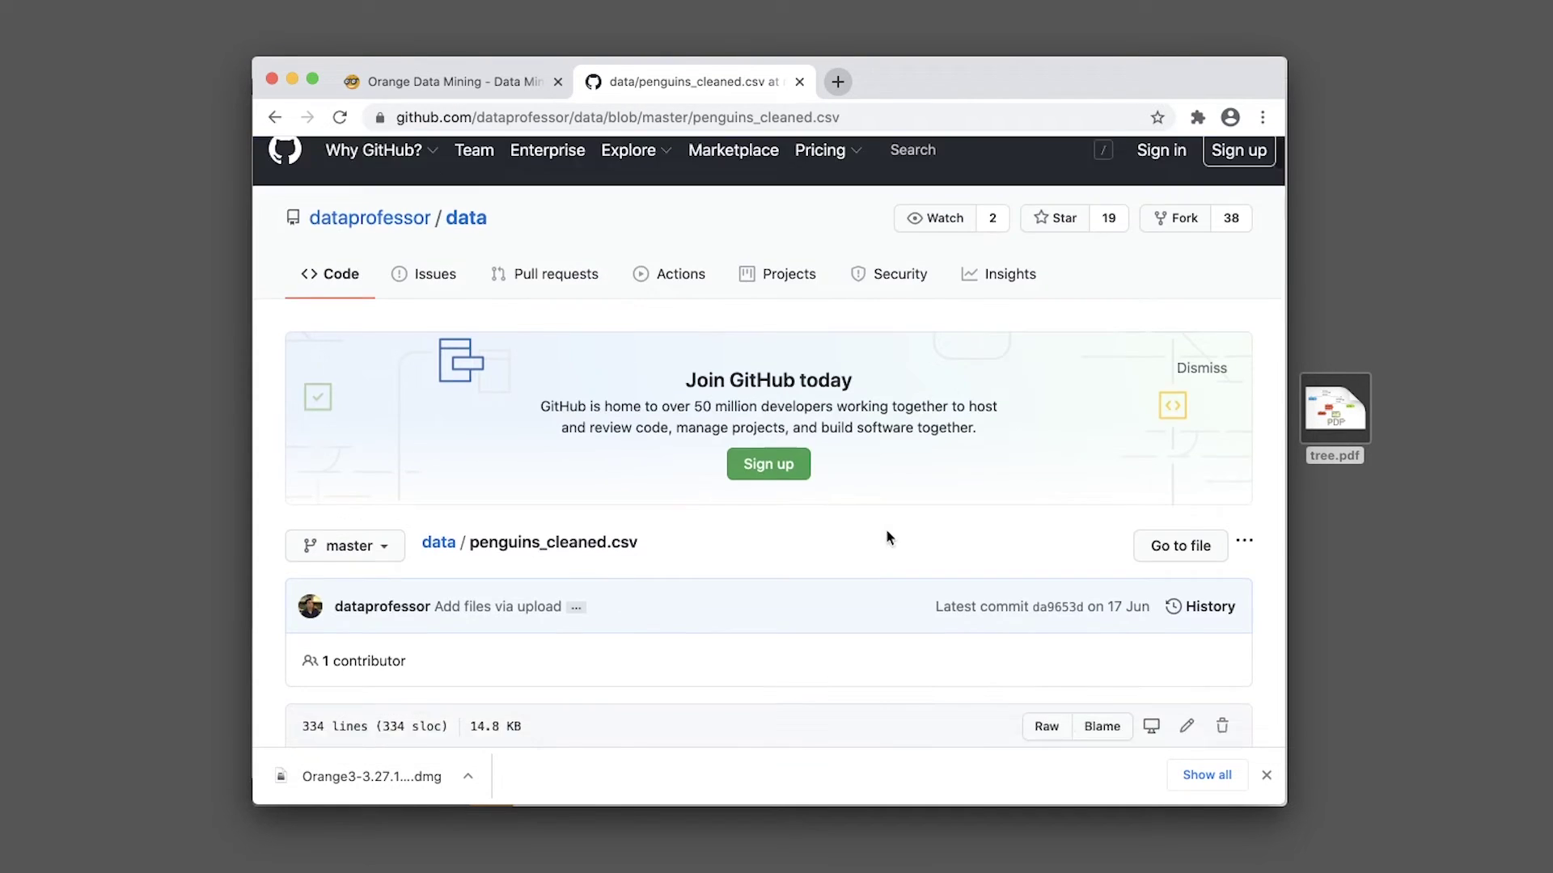
pyautogui.scroll(-2, 888, 536)
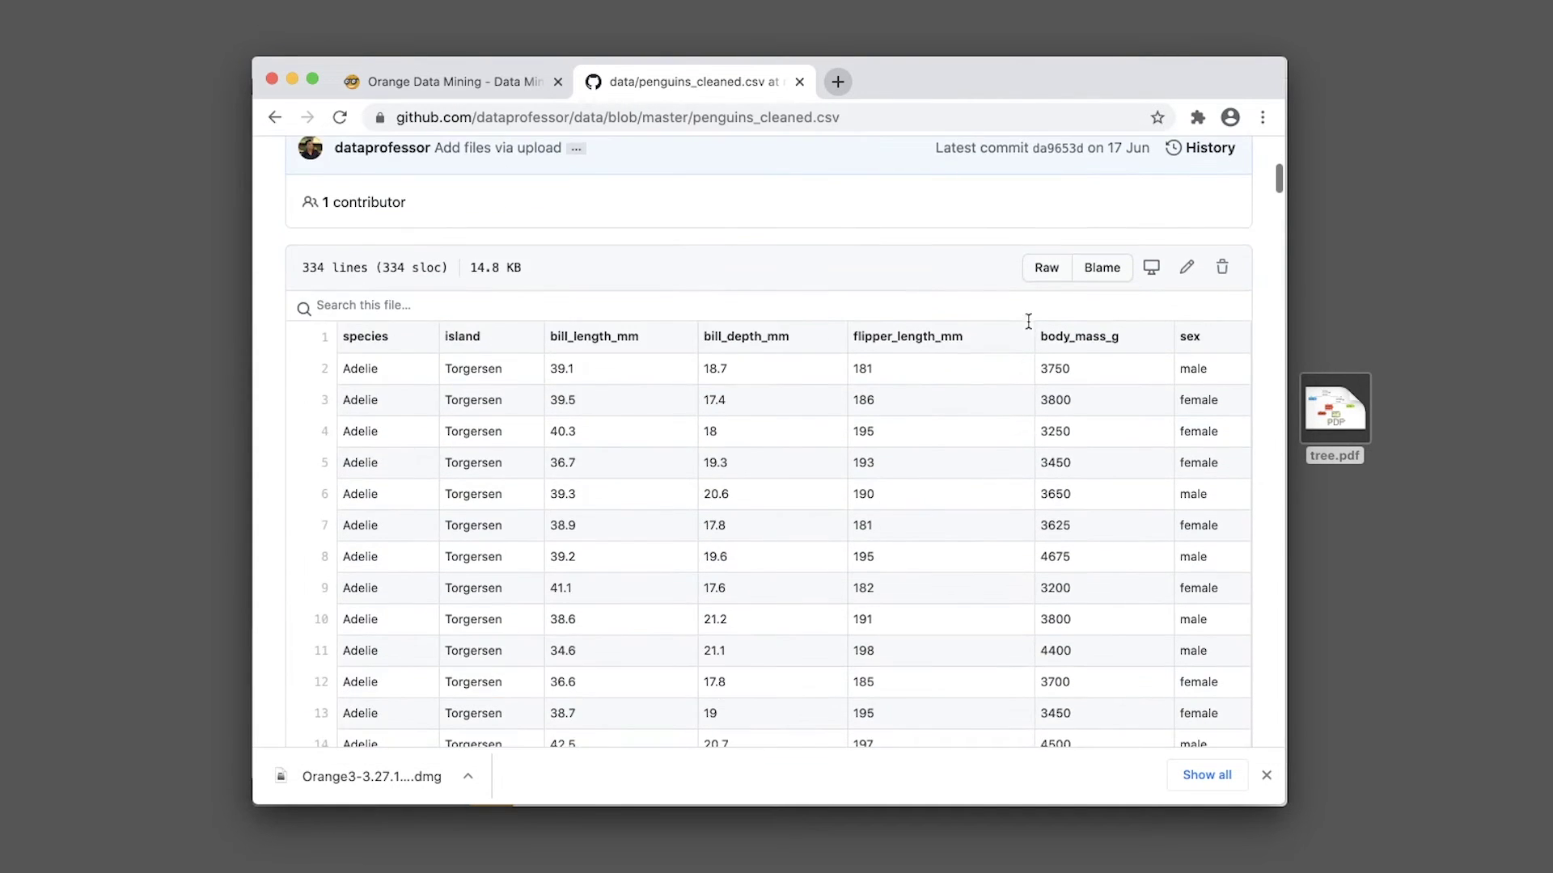
pyautogui.rightClick(1048, 273)
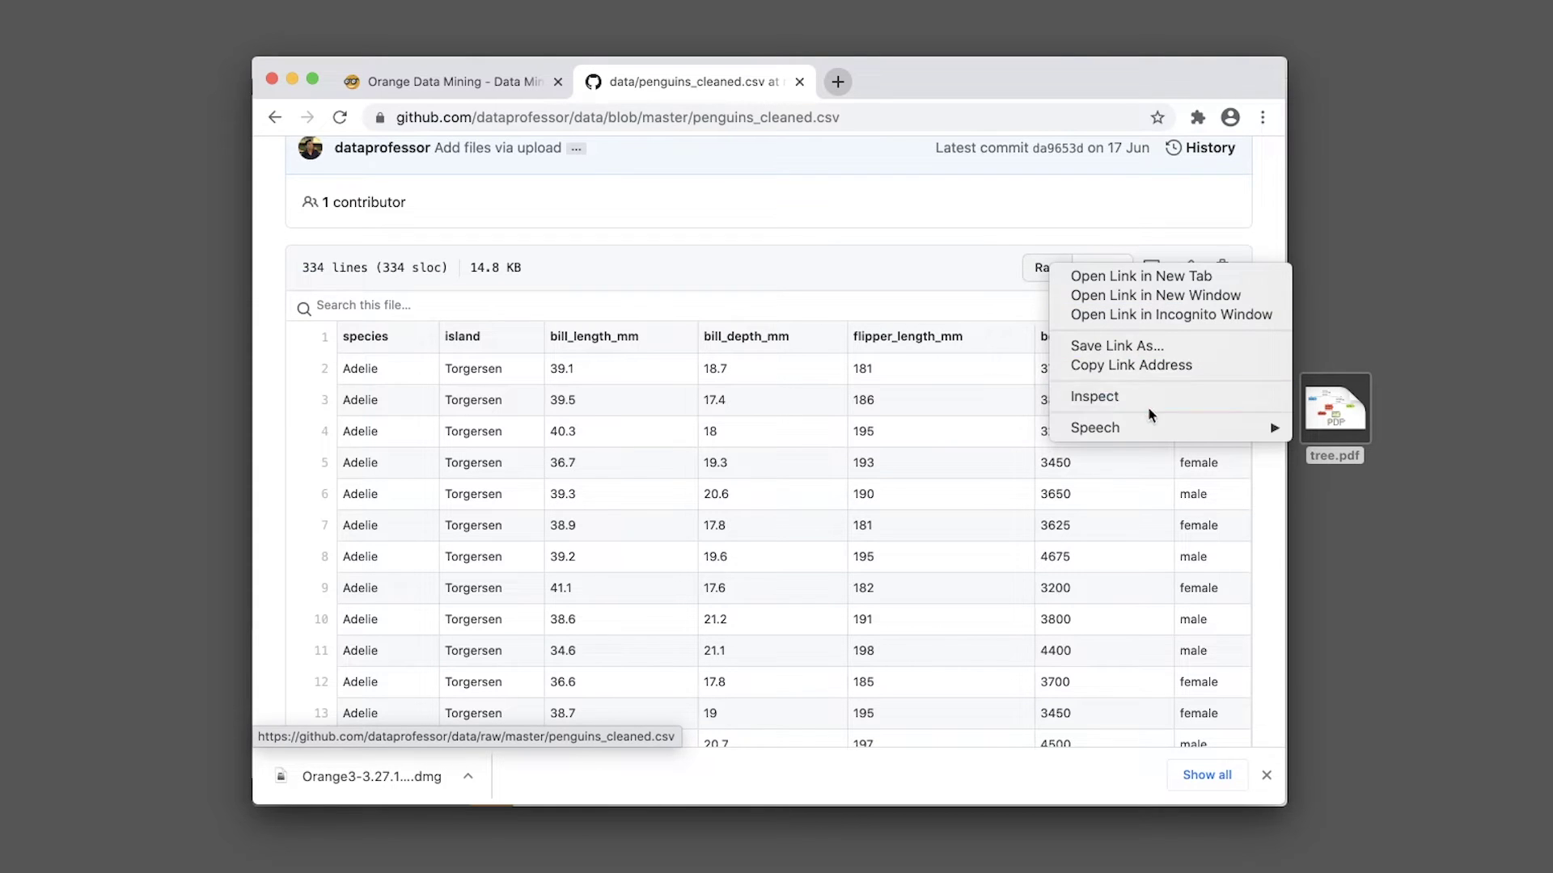
pyautogui.click(1149, 367)
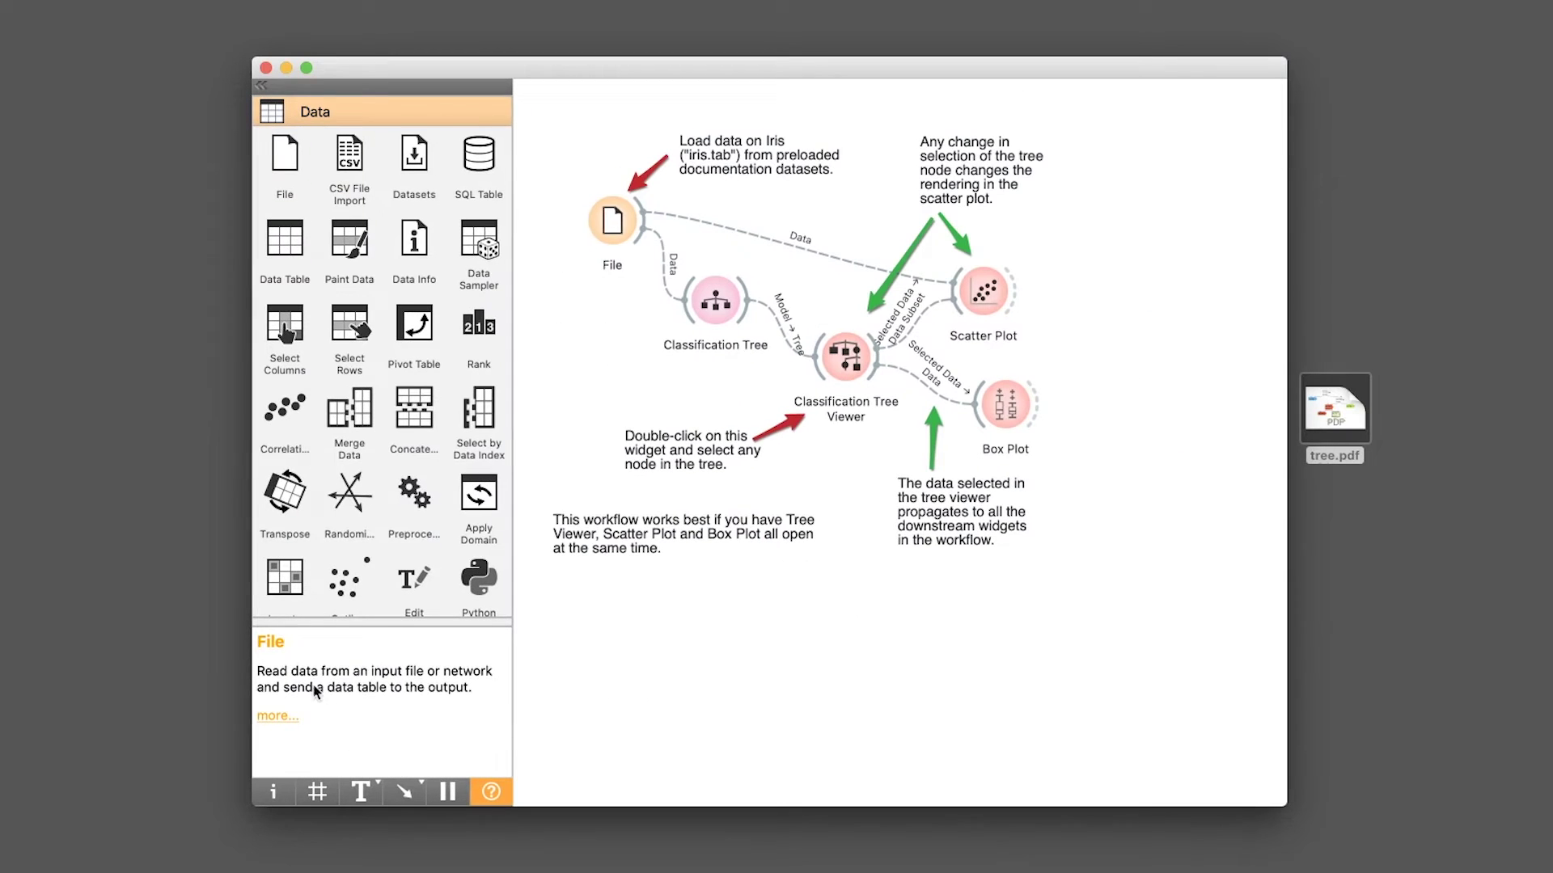
# - Paste the raw penguins_cleaned.csv link into the File widget's URL field and reload the data
pyautogui.rightClick(607, 227)
pyautogui.click(649, 236)
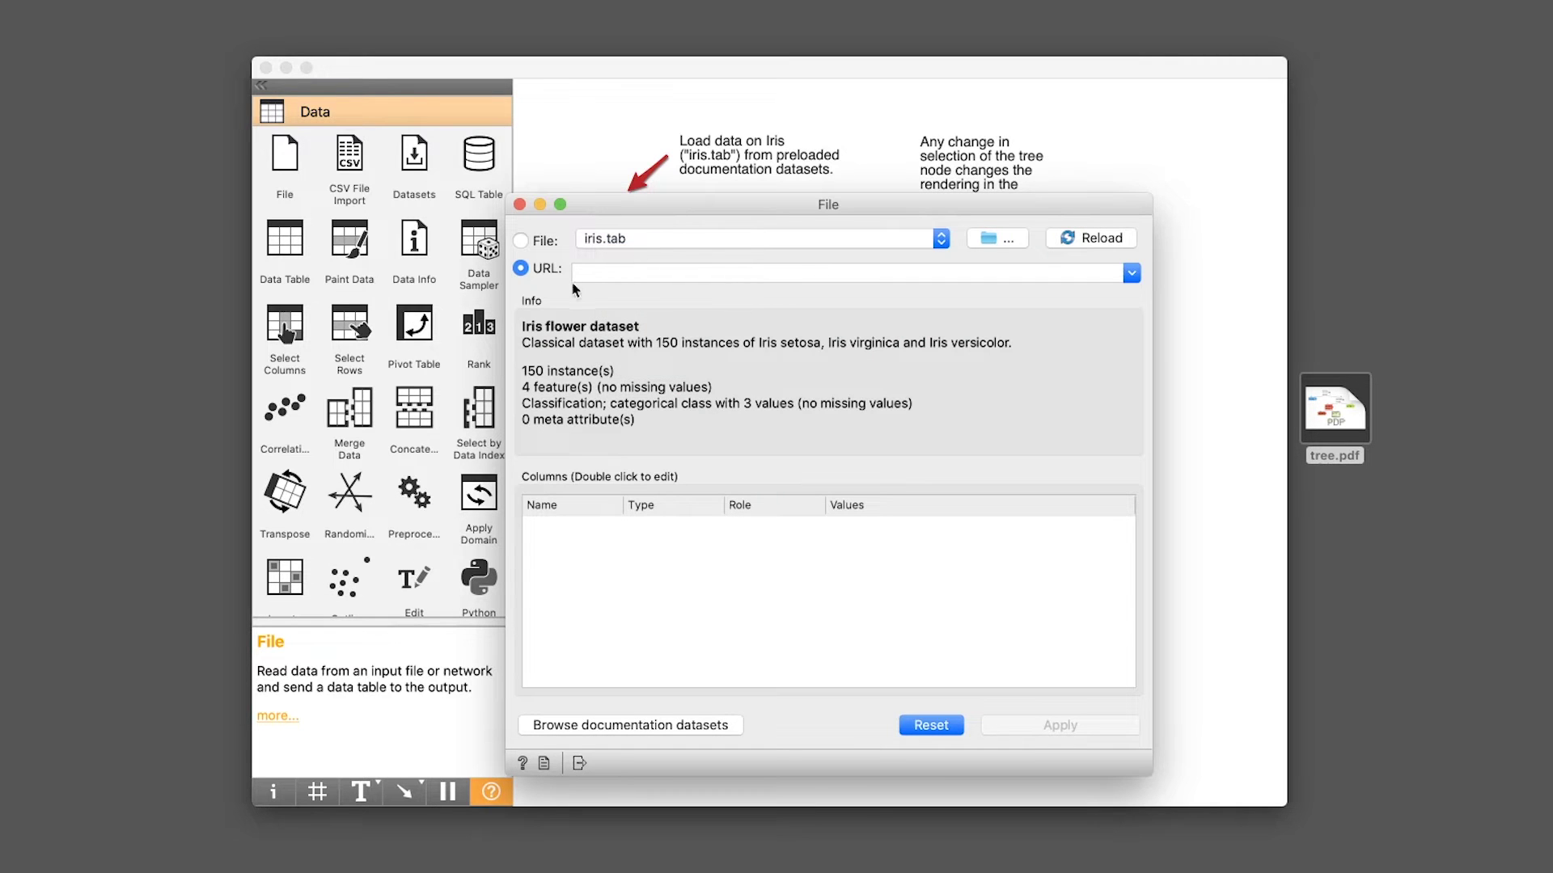
pyautogui.click(597, 274)
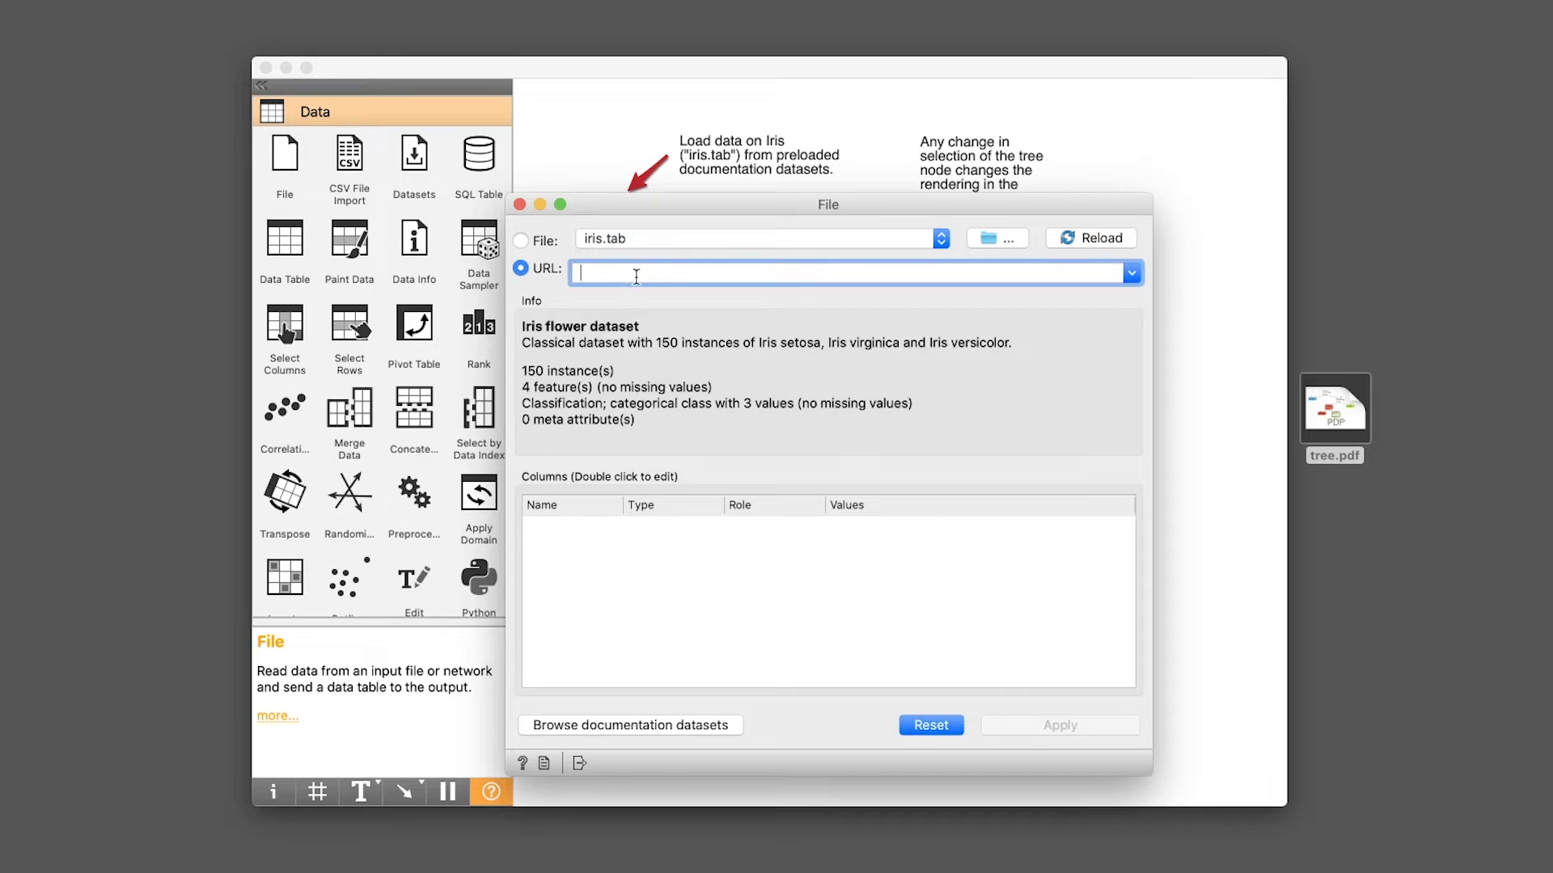
pyautogui.press('super+v')
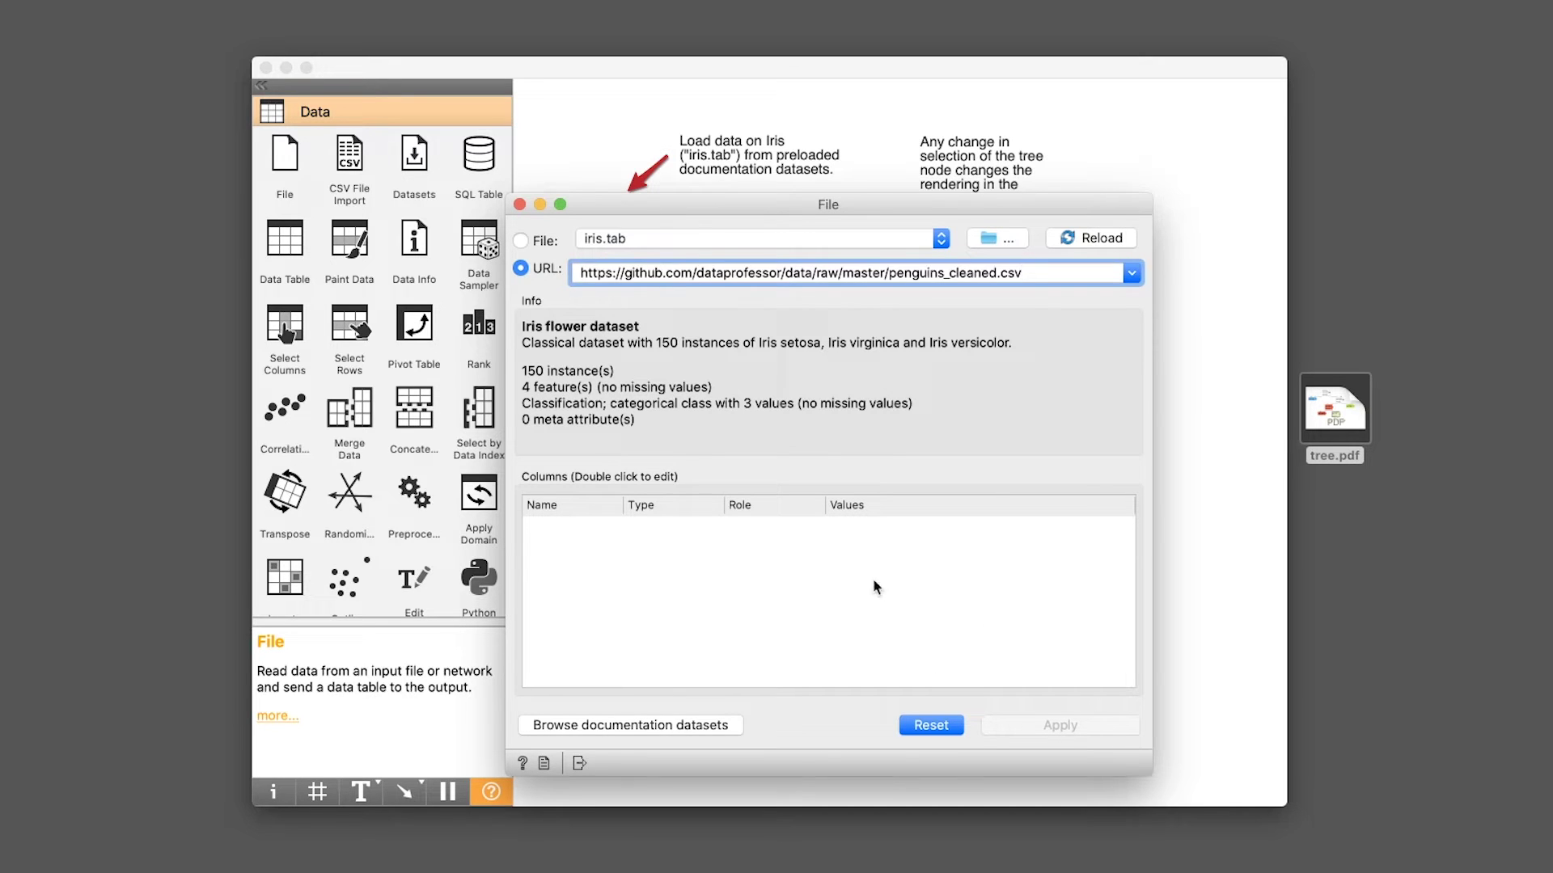
pyautogui.press('Return')
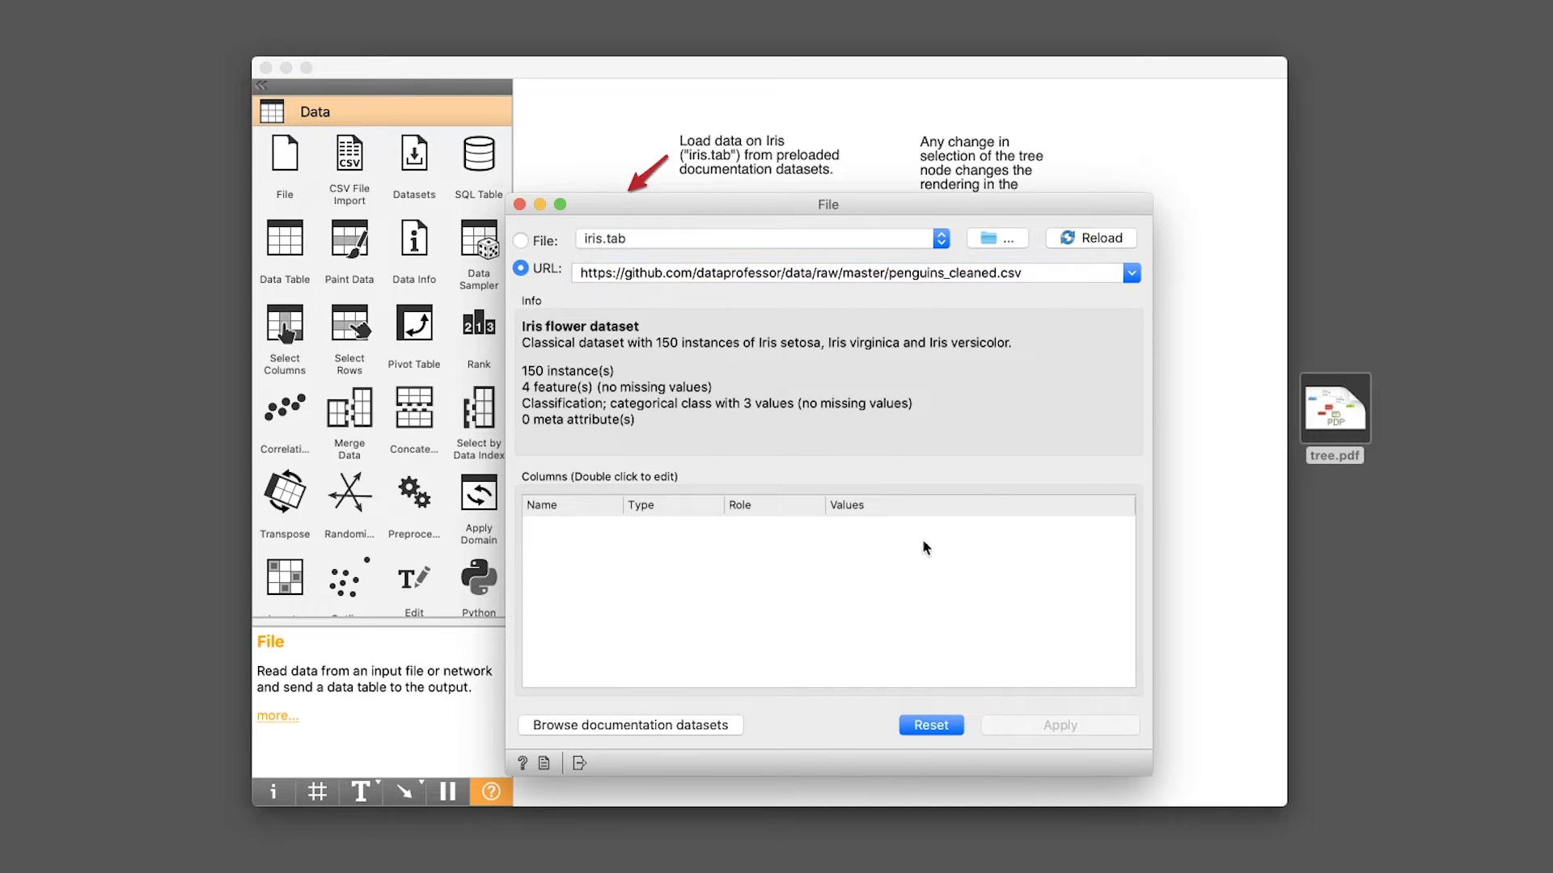
pyautogui.click(1085, 241)
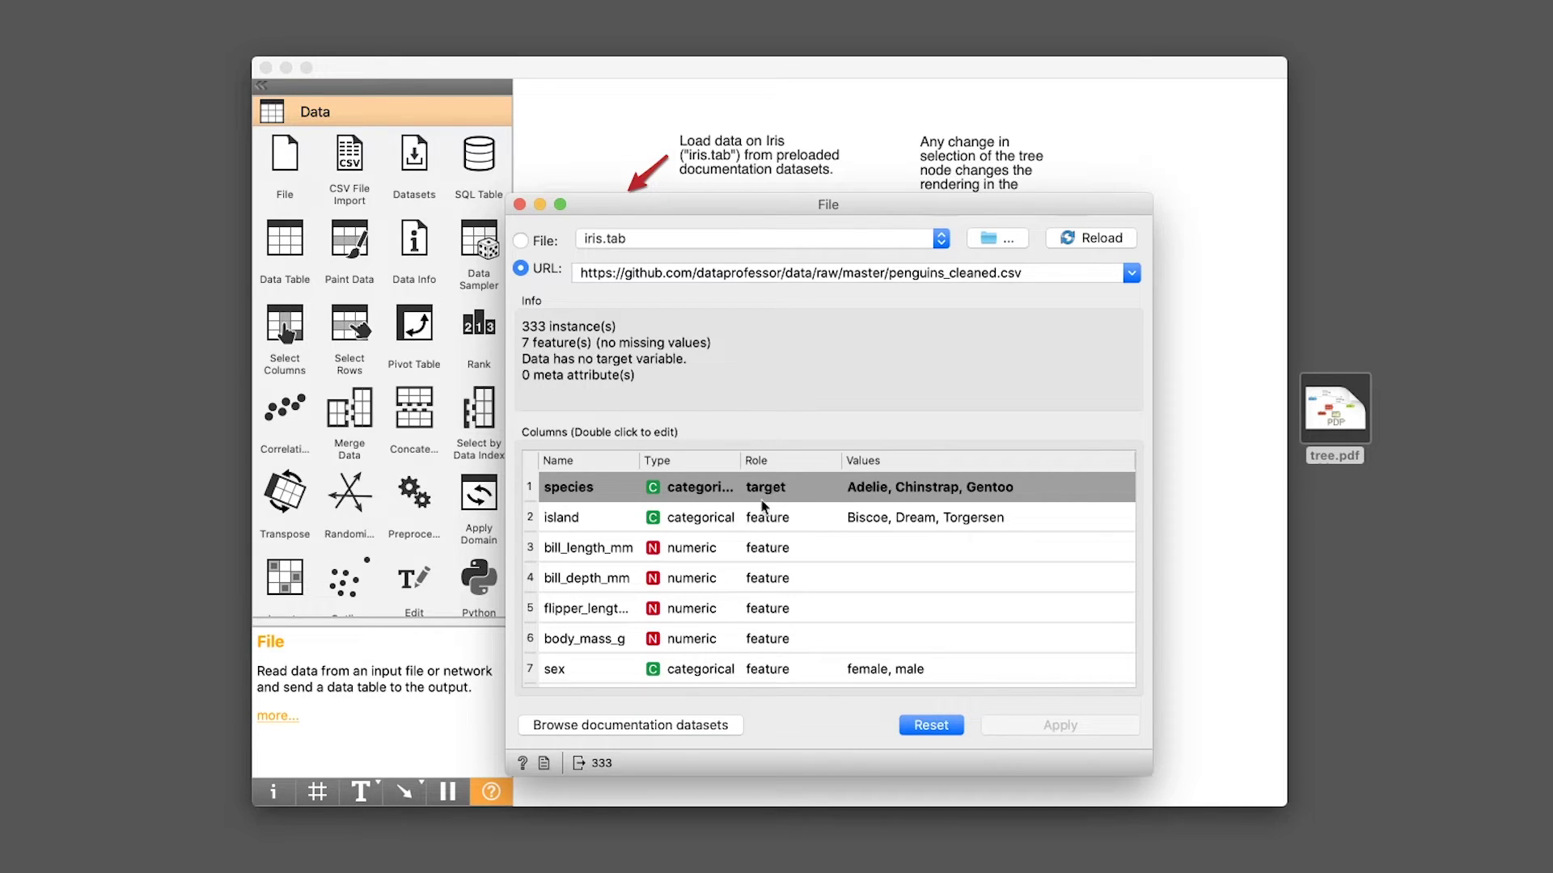
# - Change the species column's role from target to feature and close the File settings
pyautogui.doubleClick(773, 494)
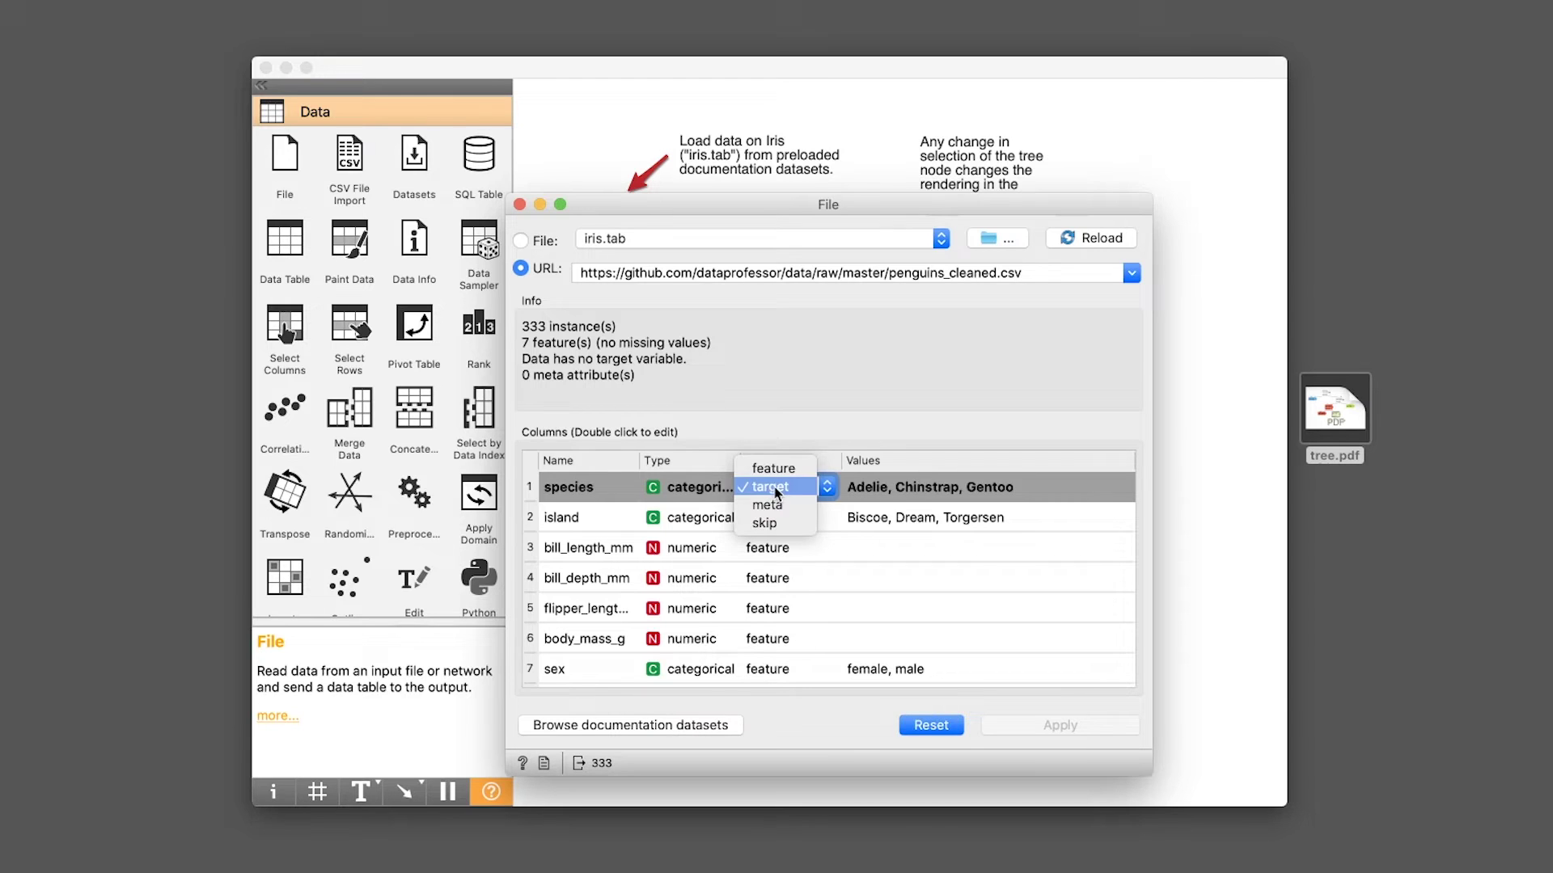
pyautogui.click(768, 471)
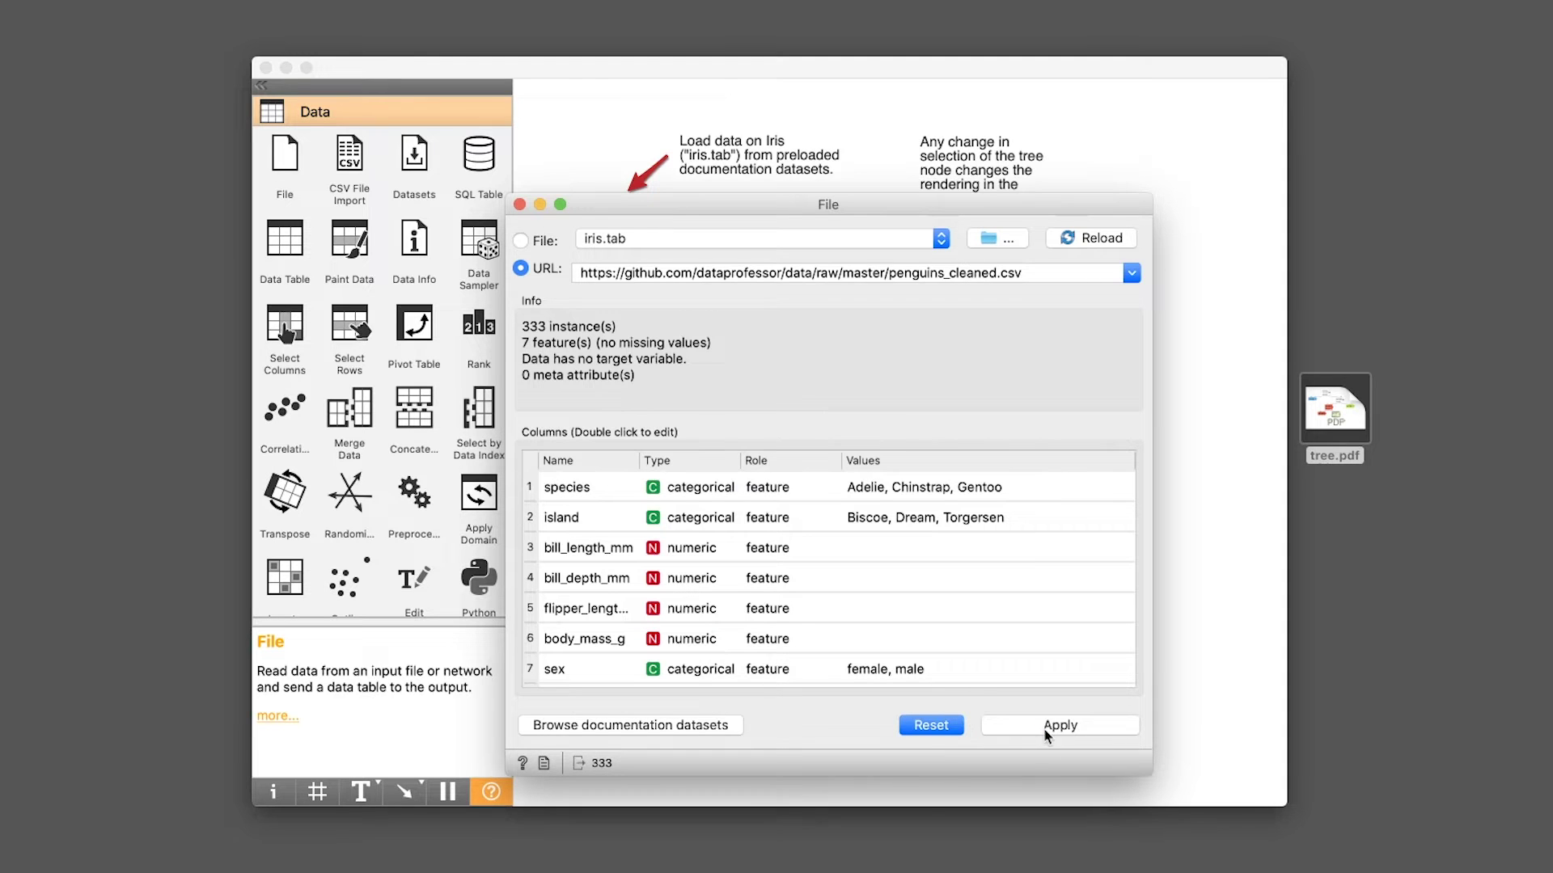
pyautogui.click(519, 204)
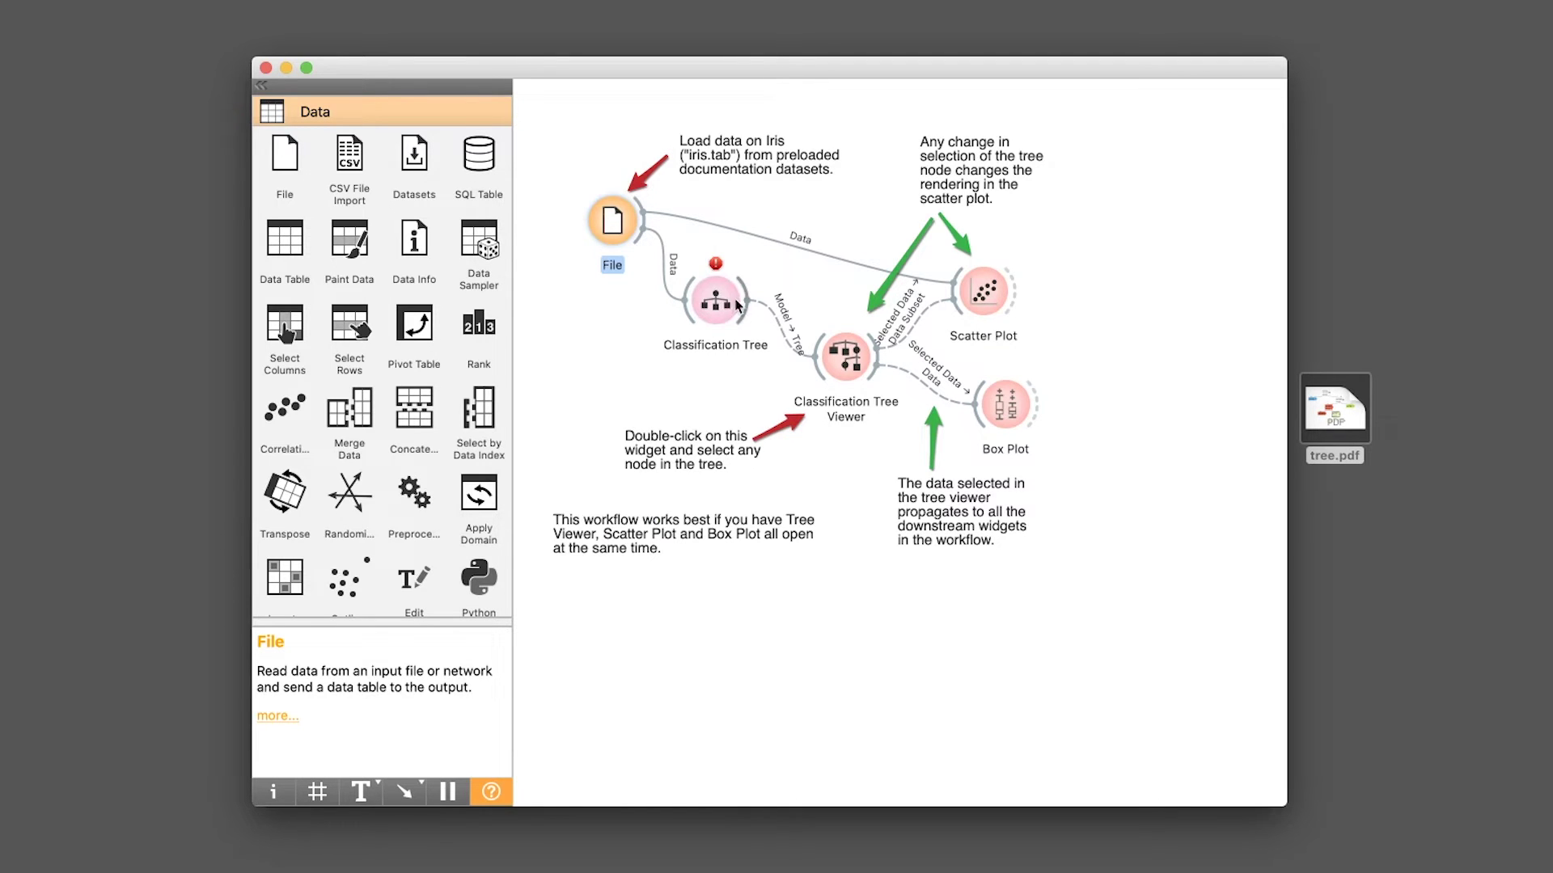
# - Set the species column's role back to target and close the File settings
pyautogui.rightClick(606, 218)
pyautogui.click(636, 228)
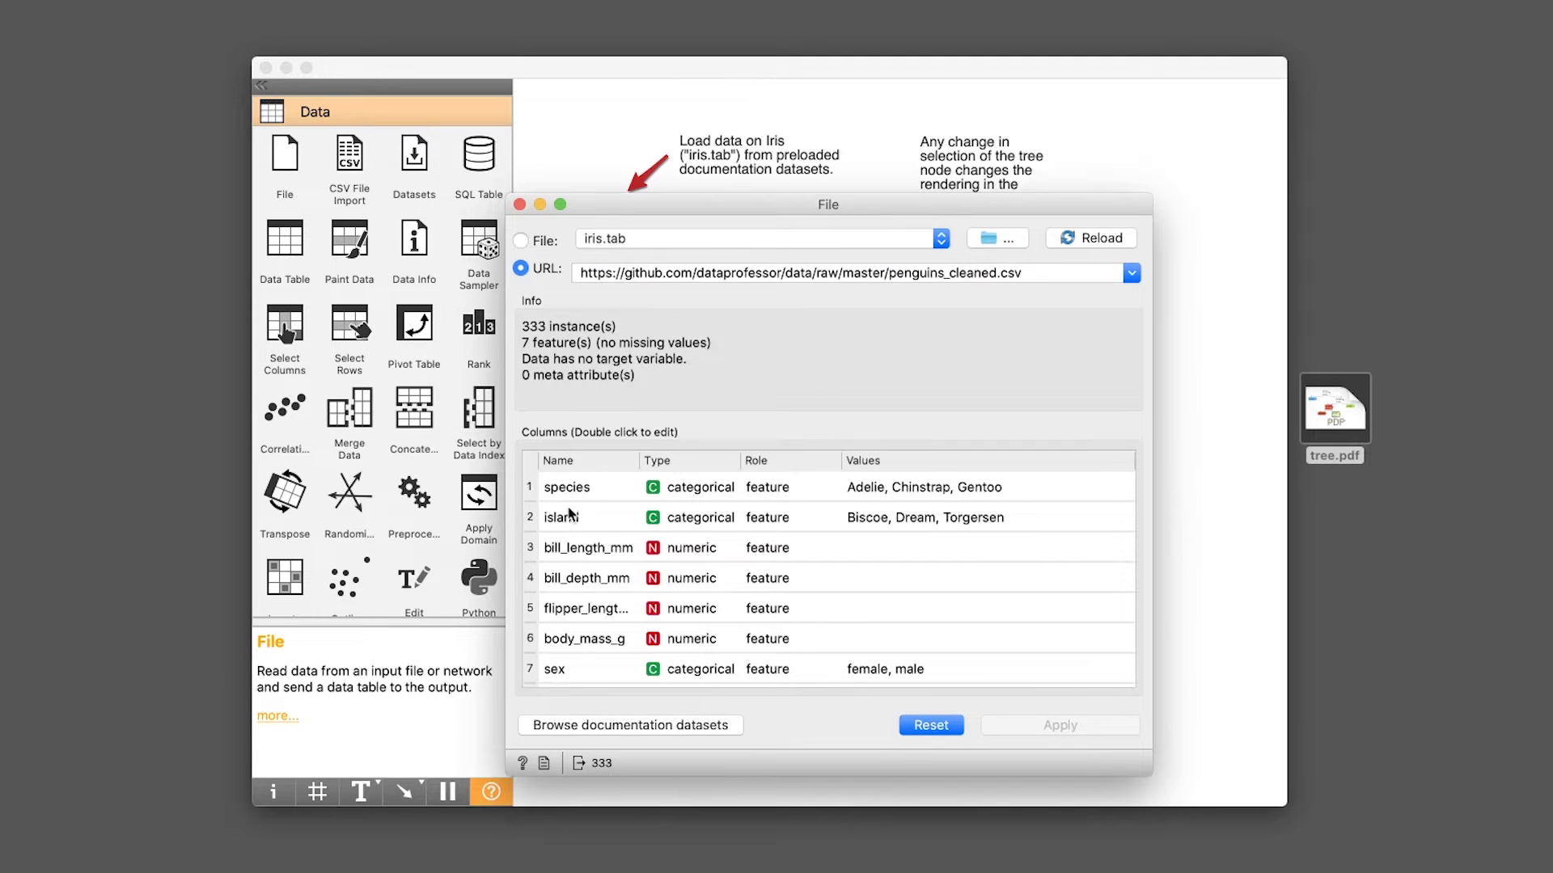
pyautogui.doubleClick(774, 495)
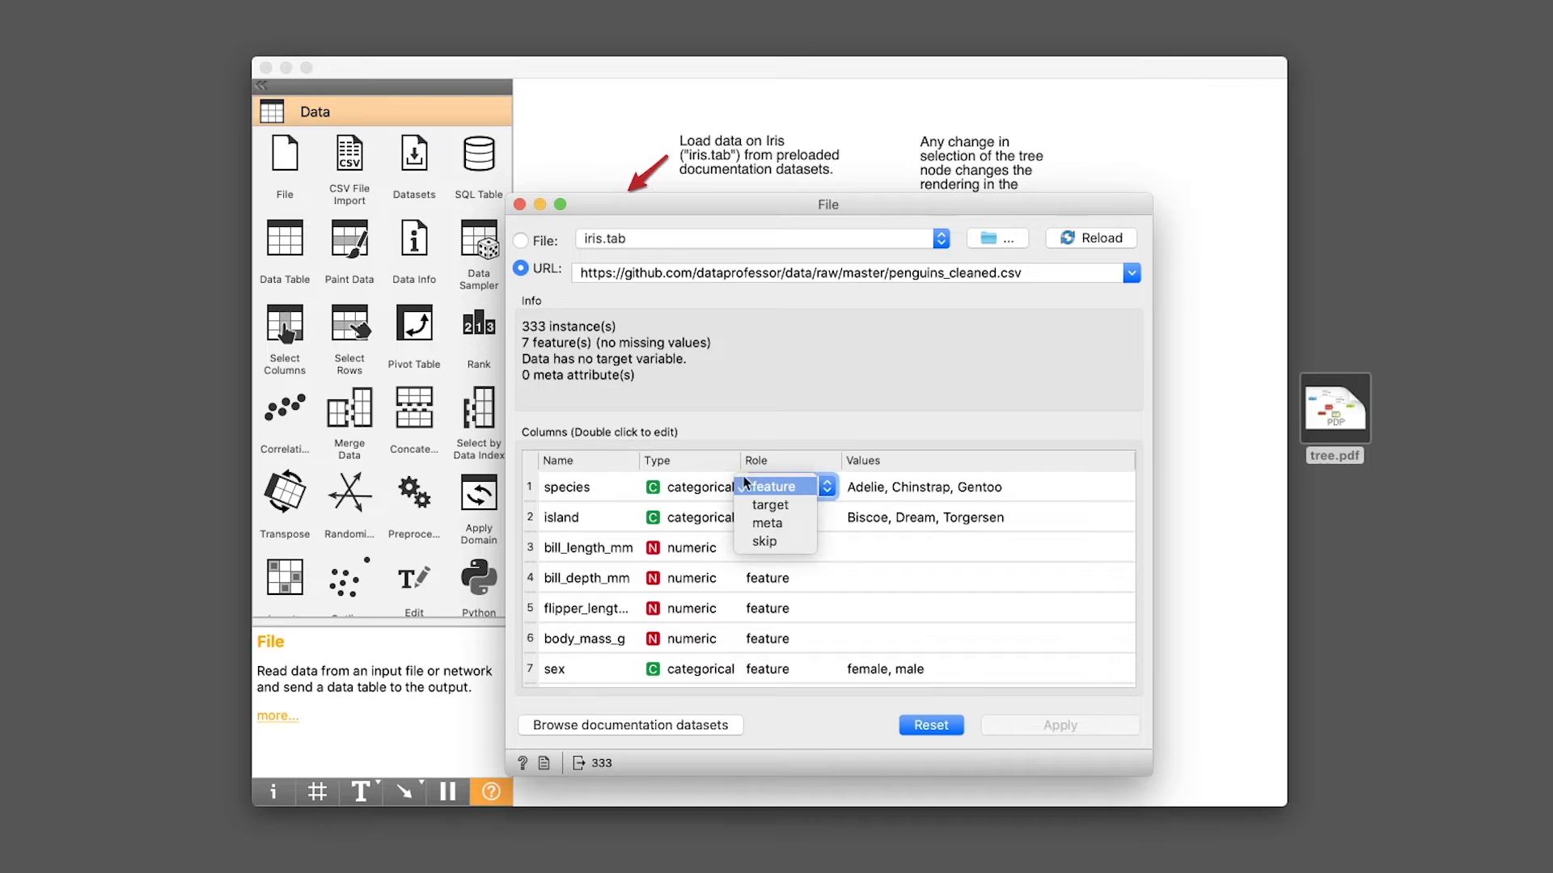
pyautogui.click(779, 510)
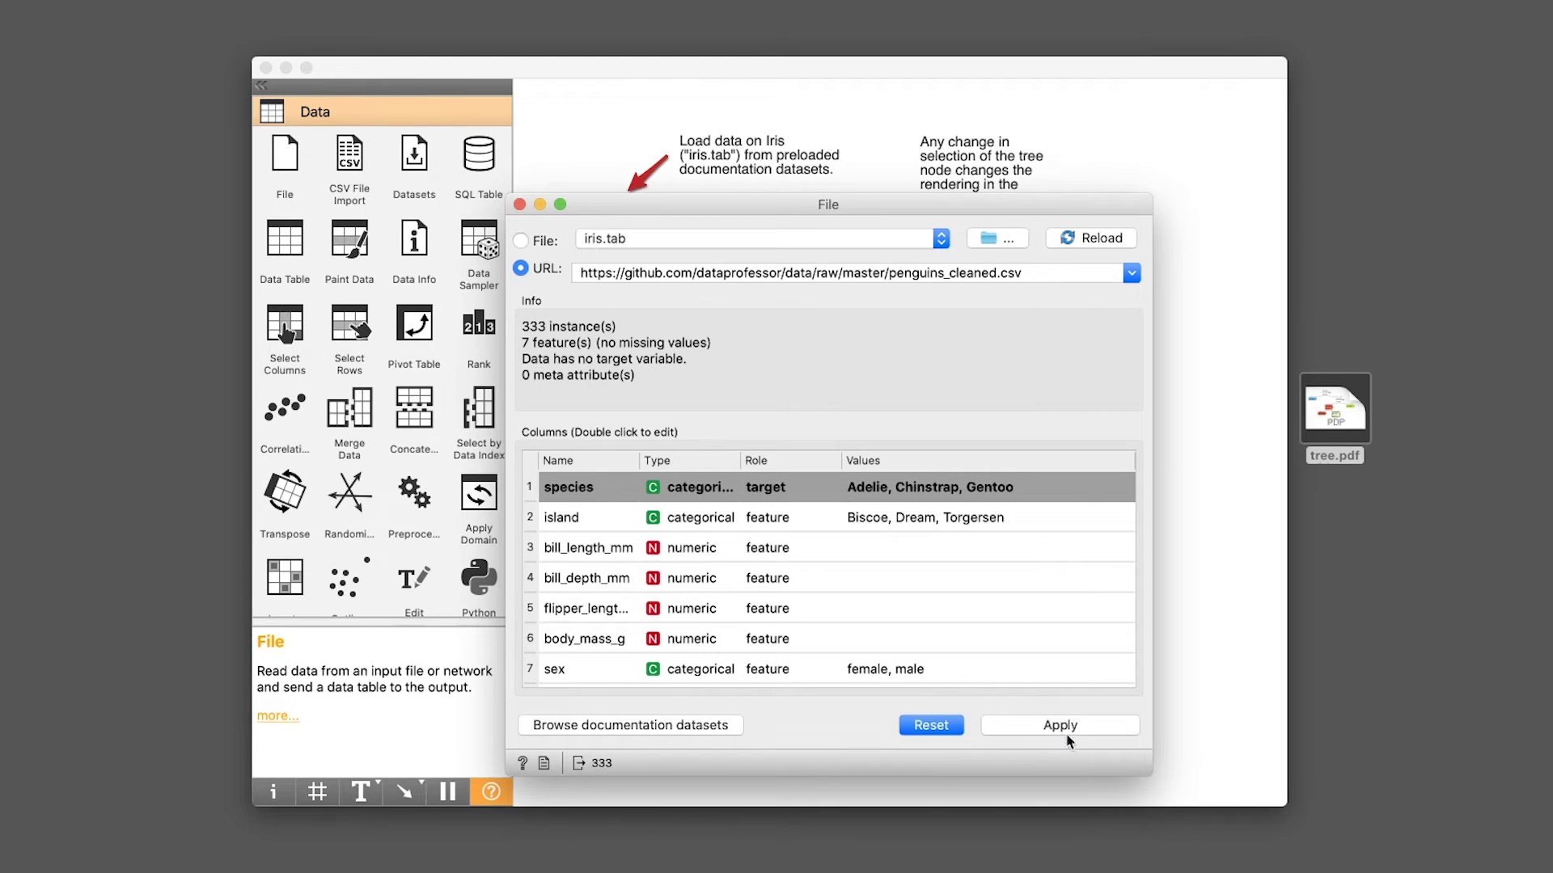
pyautogui.click(520, 205)
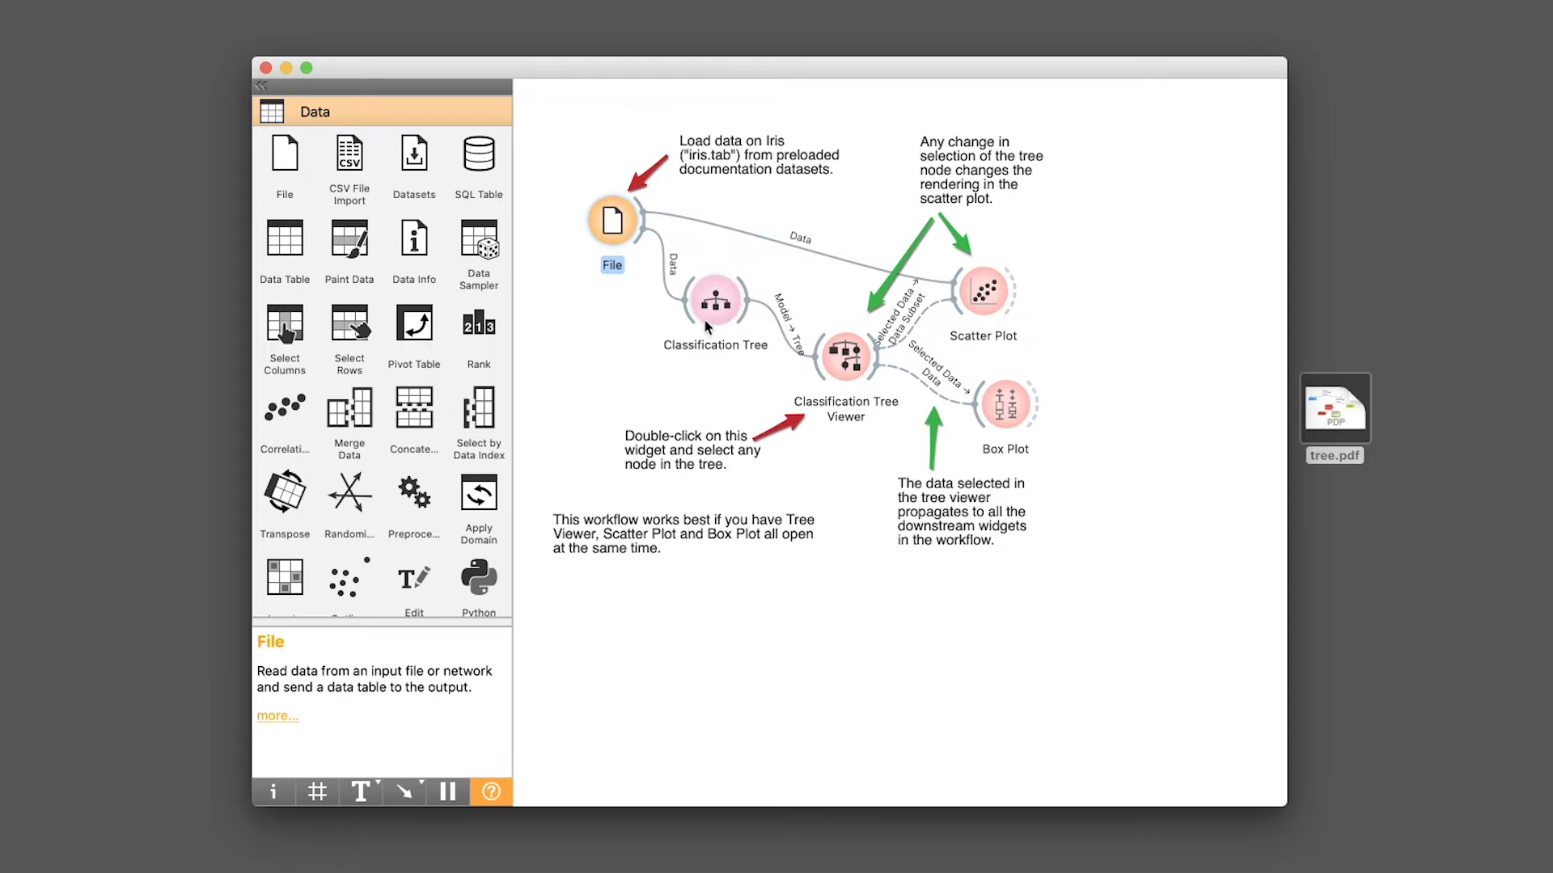
# - Open the Classification Tree Viewer, move it to the top-left and enlarge it to show the whole tree
pyautogui.doubleClick(847, 364)
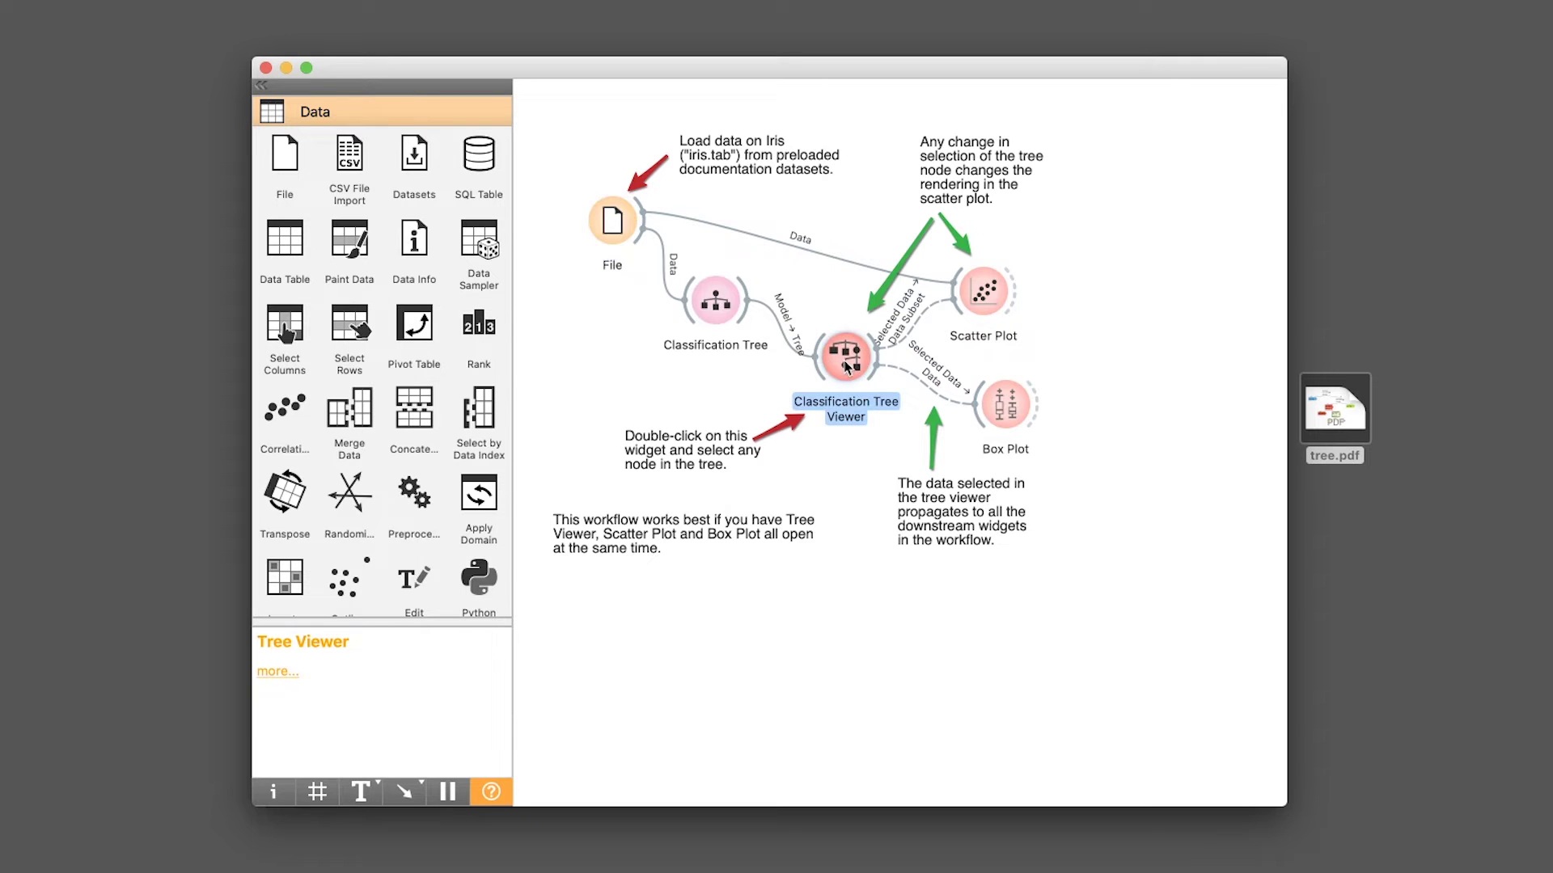
pyautogui.moveTo(675, 220); pyautogui.dragTo(513, 73)
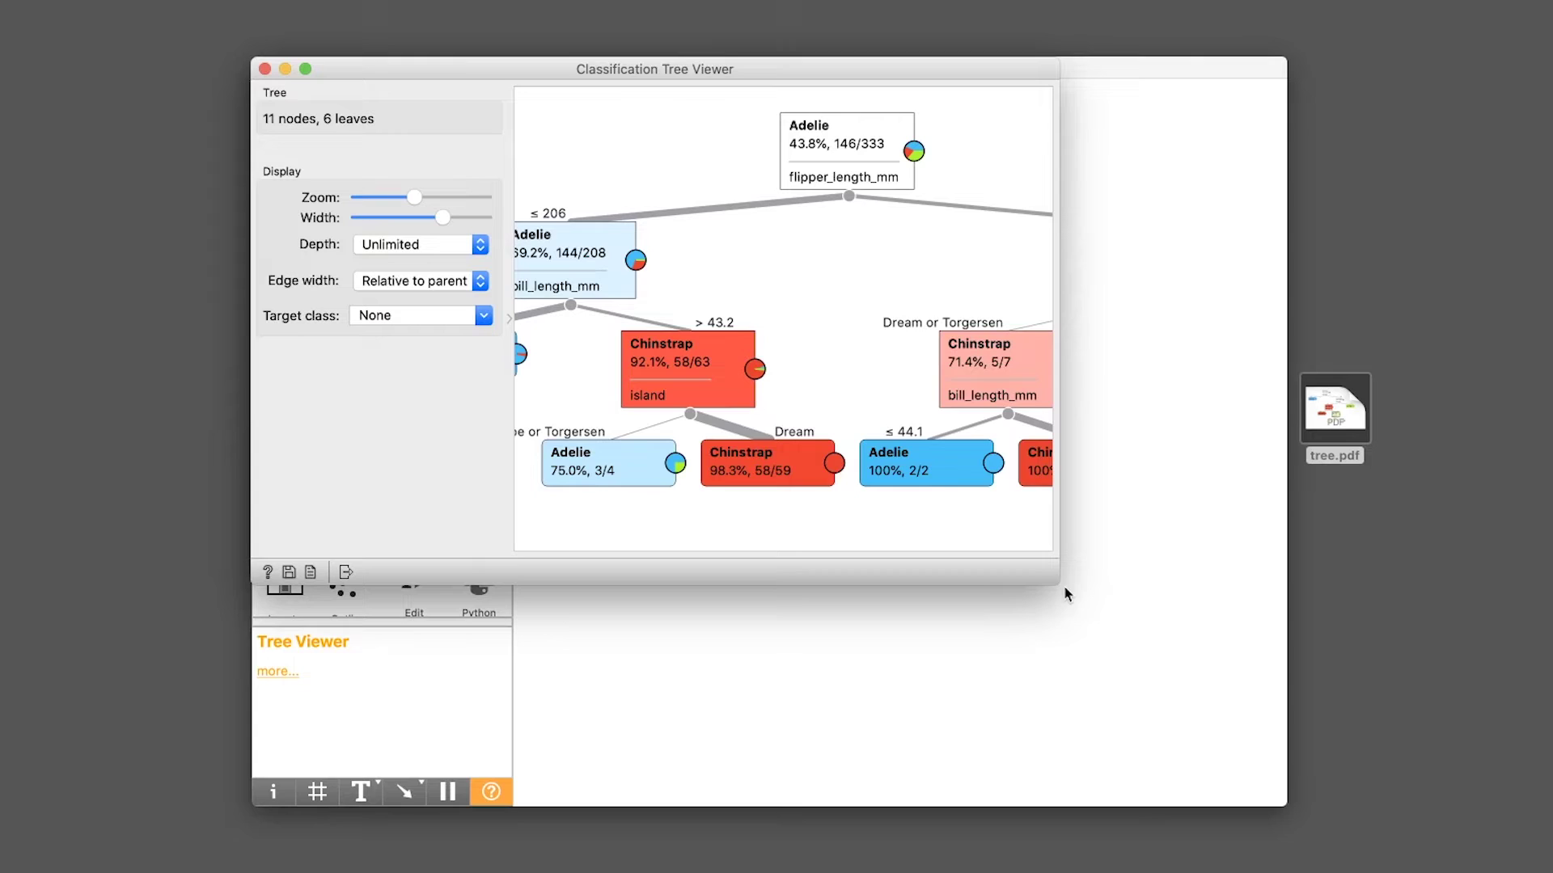
pyautogui.moveTo(1059, 583); pyautogui.dragTo(1277, 787)
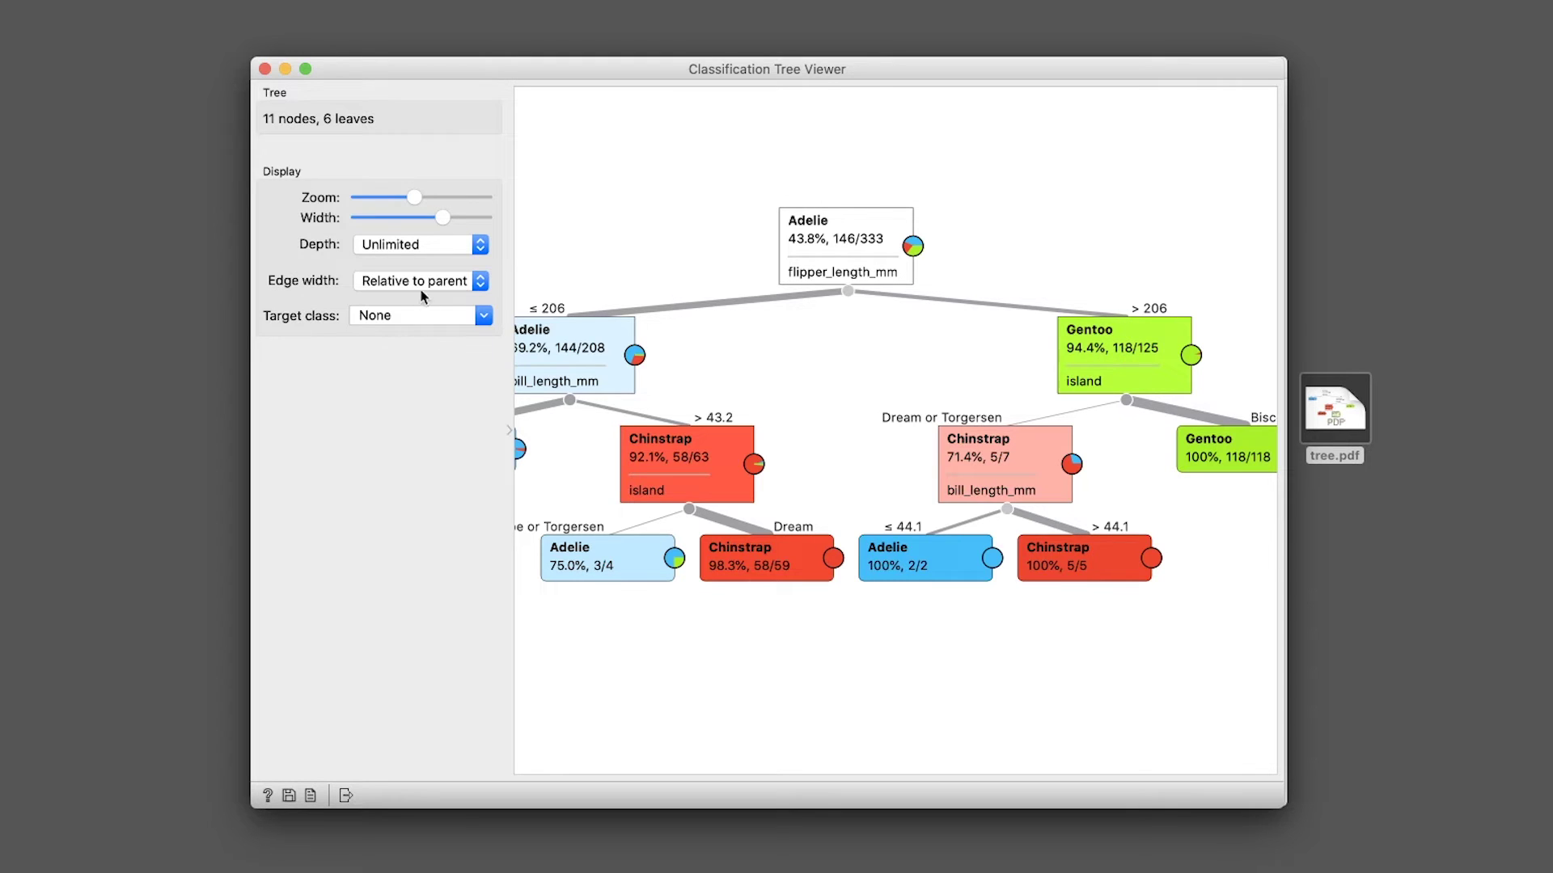
pyautogui.click(431, 317)
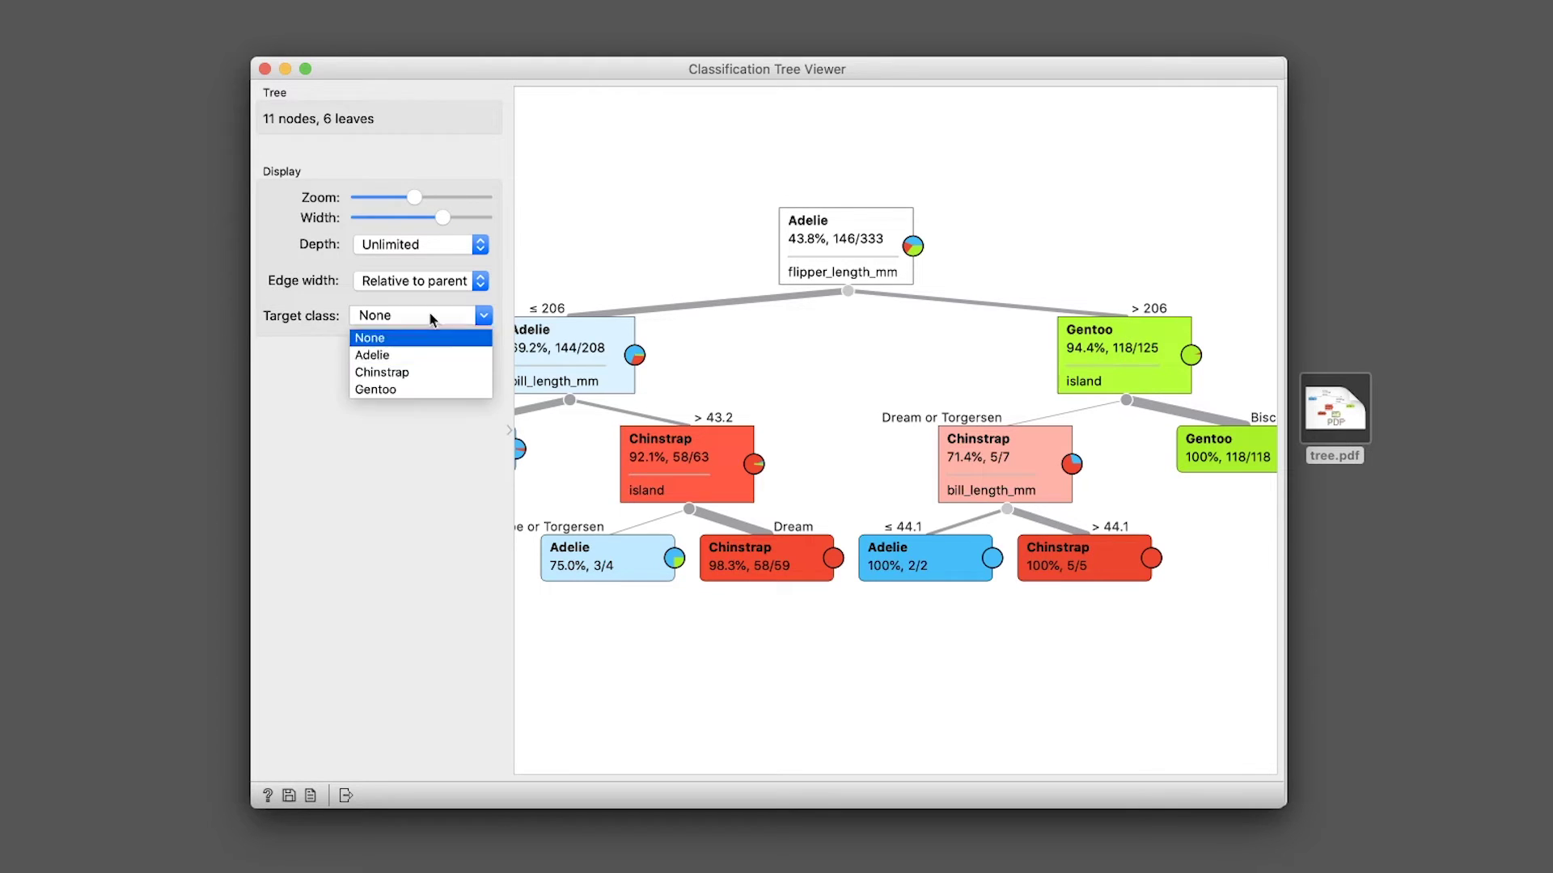
pyautogui.click(432, 356)
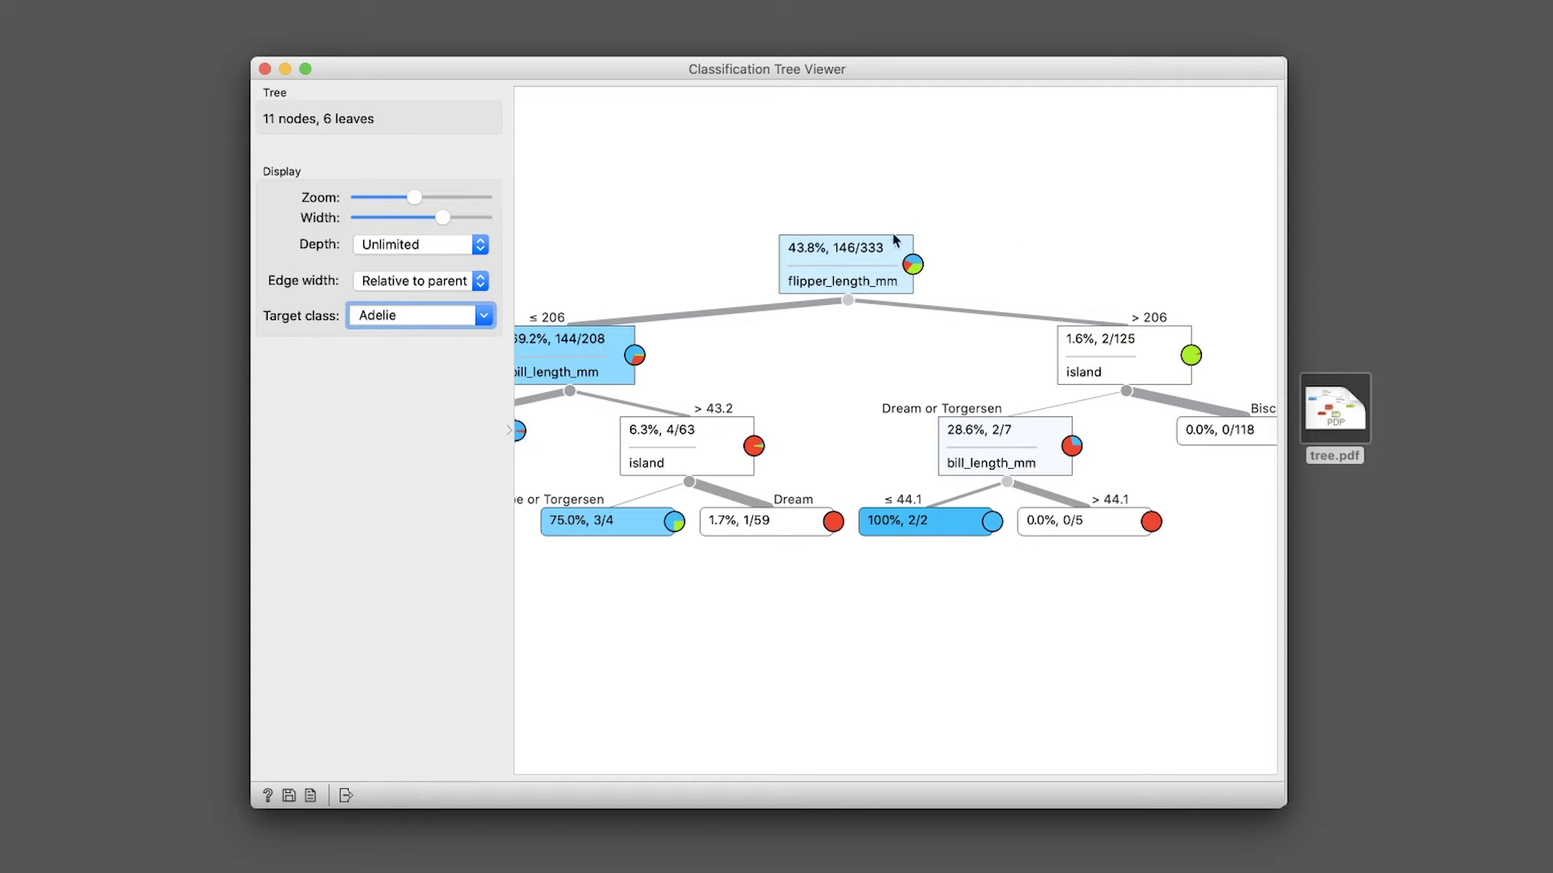
pyautogui.click(424, 316)
pyautogui.click(428, 372)
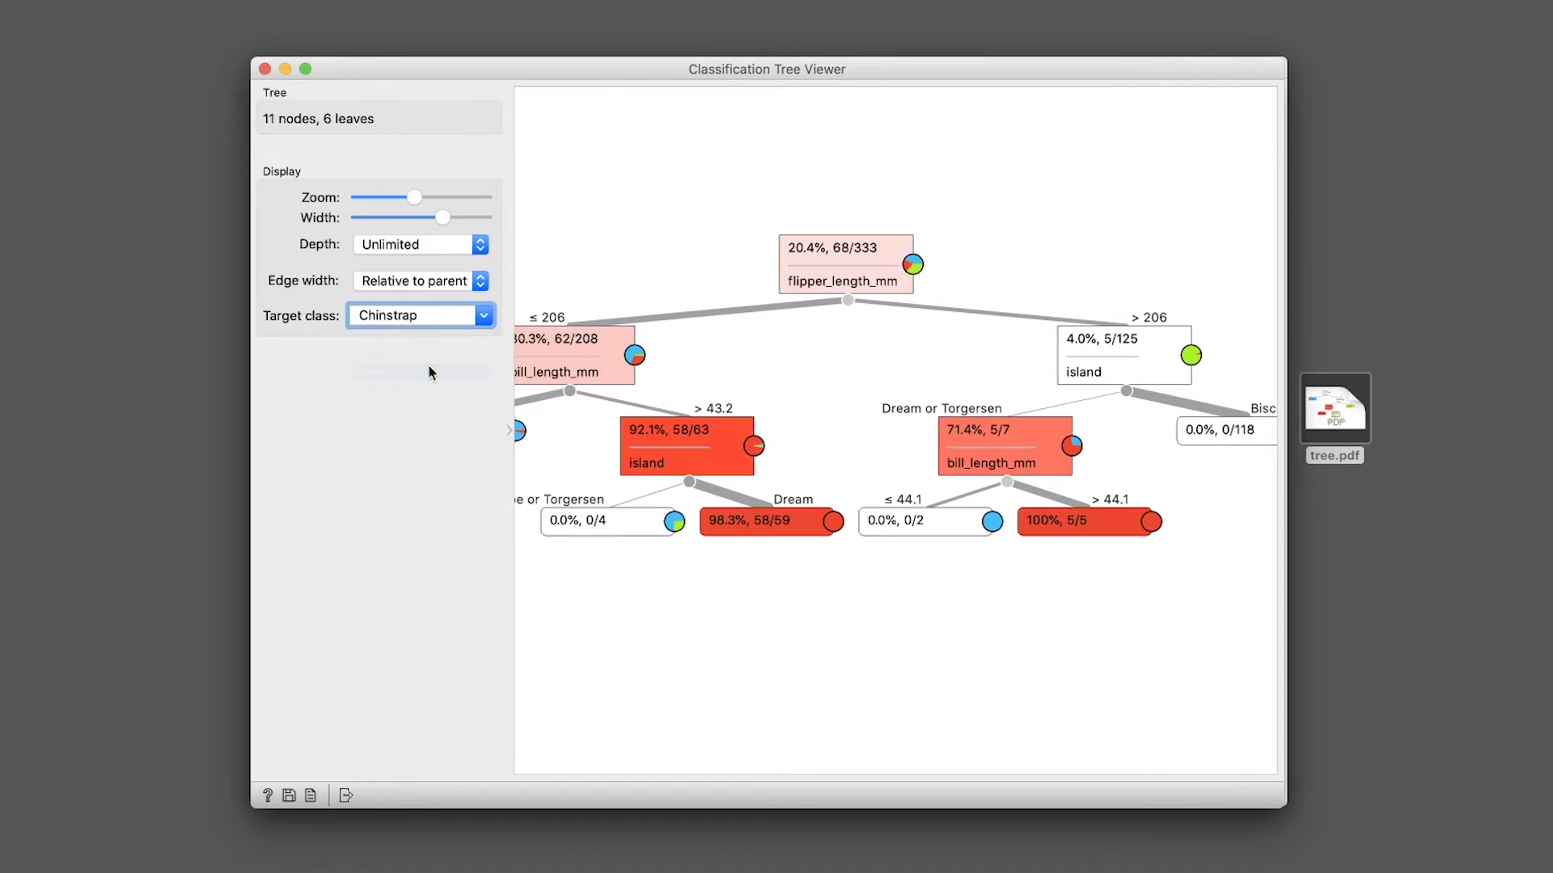
pyautogui.click(428, 321)
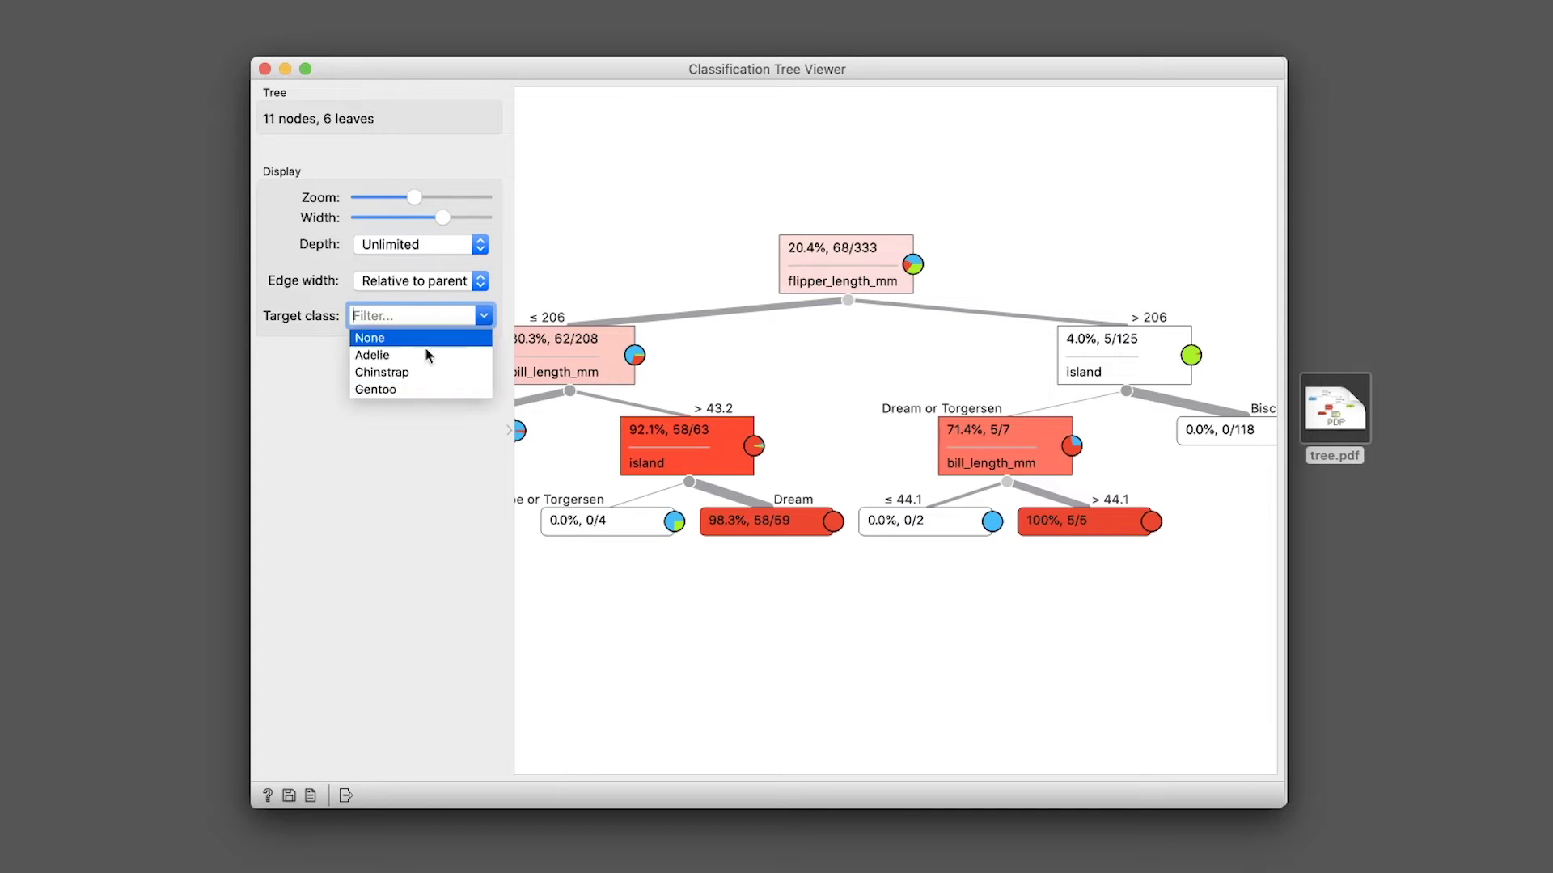
pyautogui.click(427, 390)
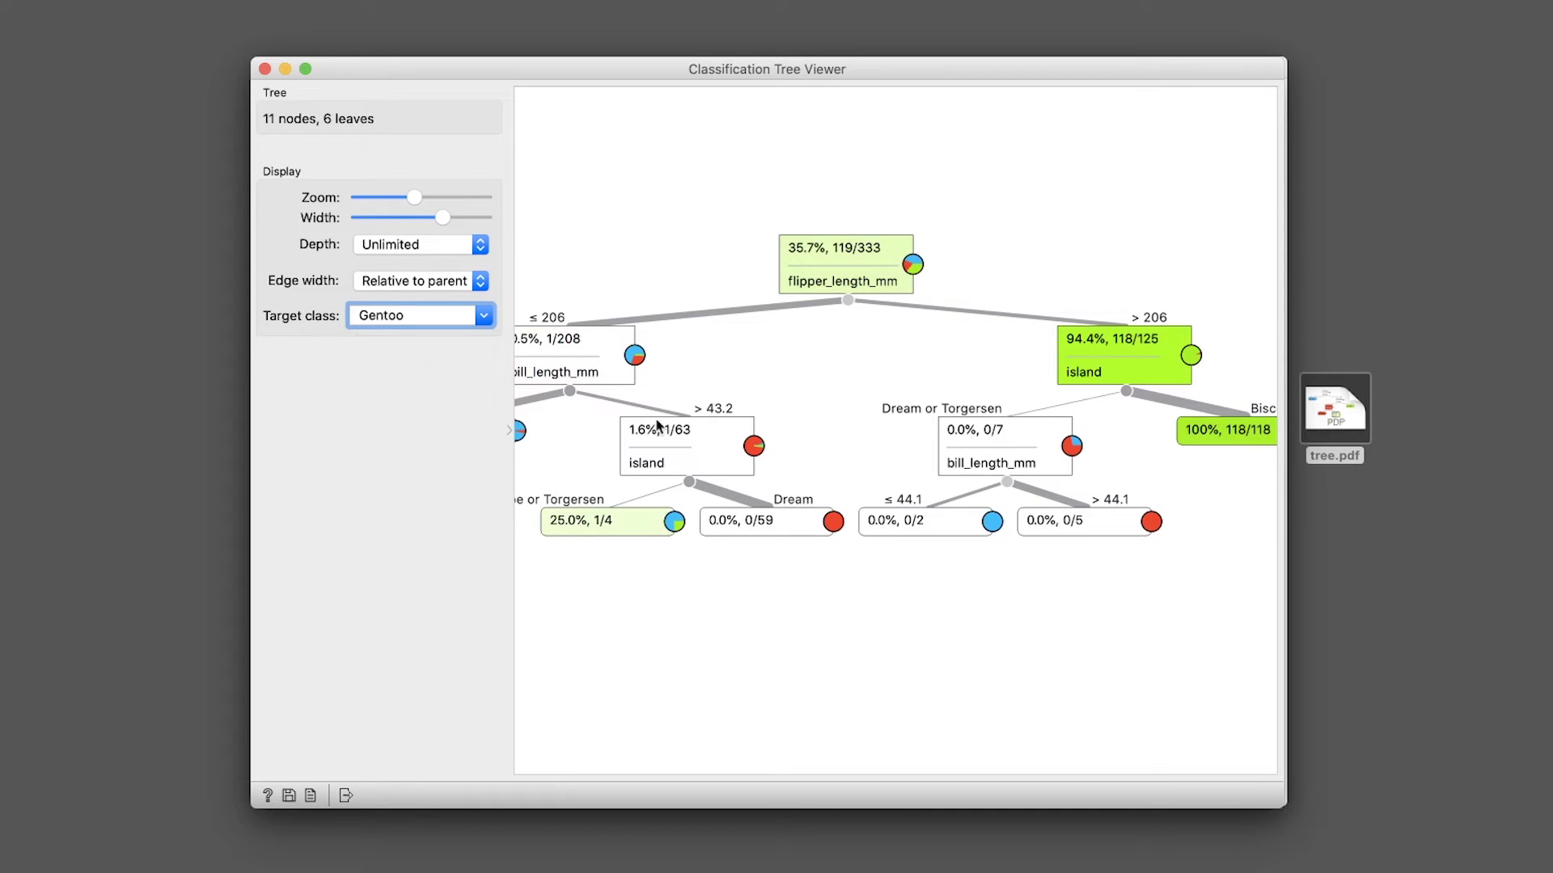
pyautogui.click(445, 322)
pyautogui.click(427, 372)
pyautogui.click(444, 316)
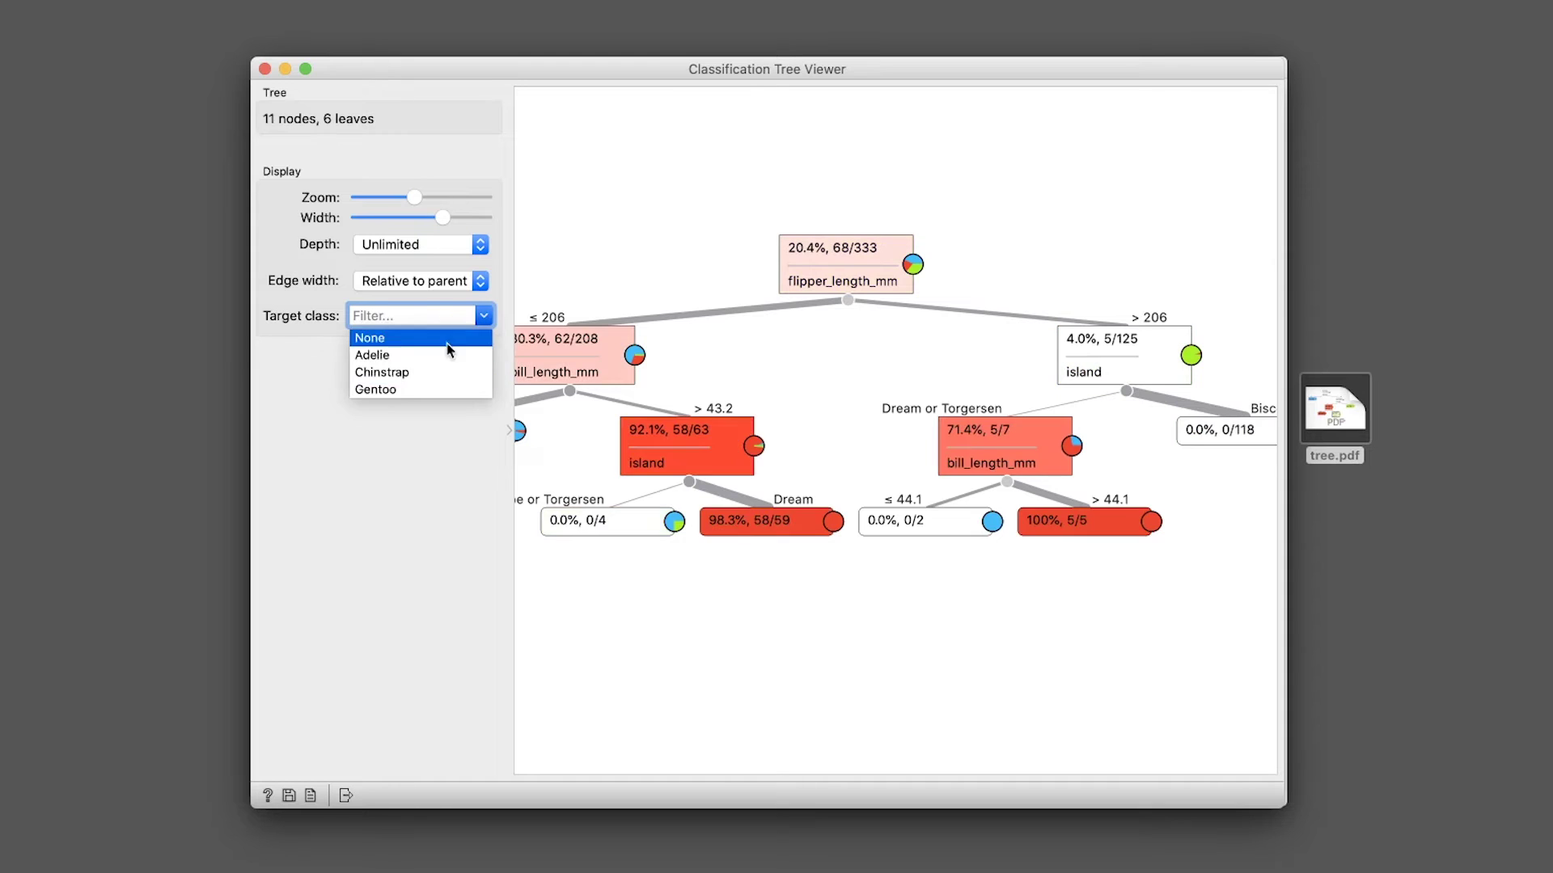
pyautogui.click(447, 356)
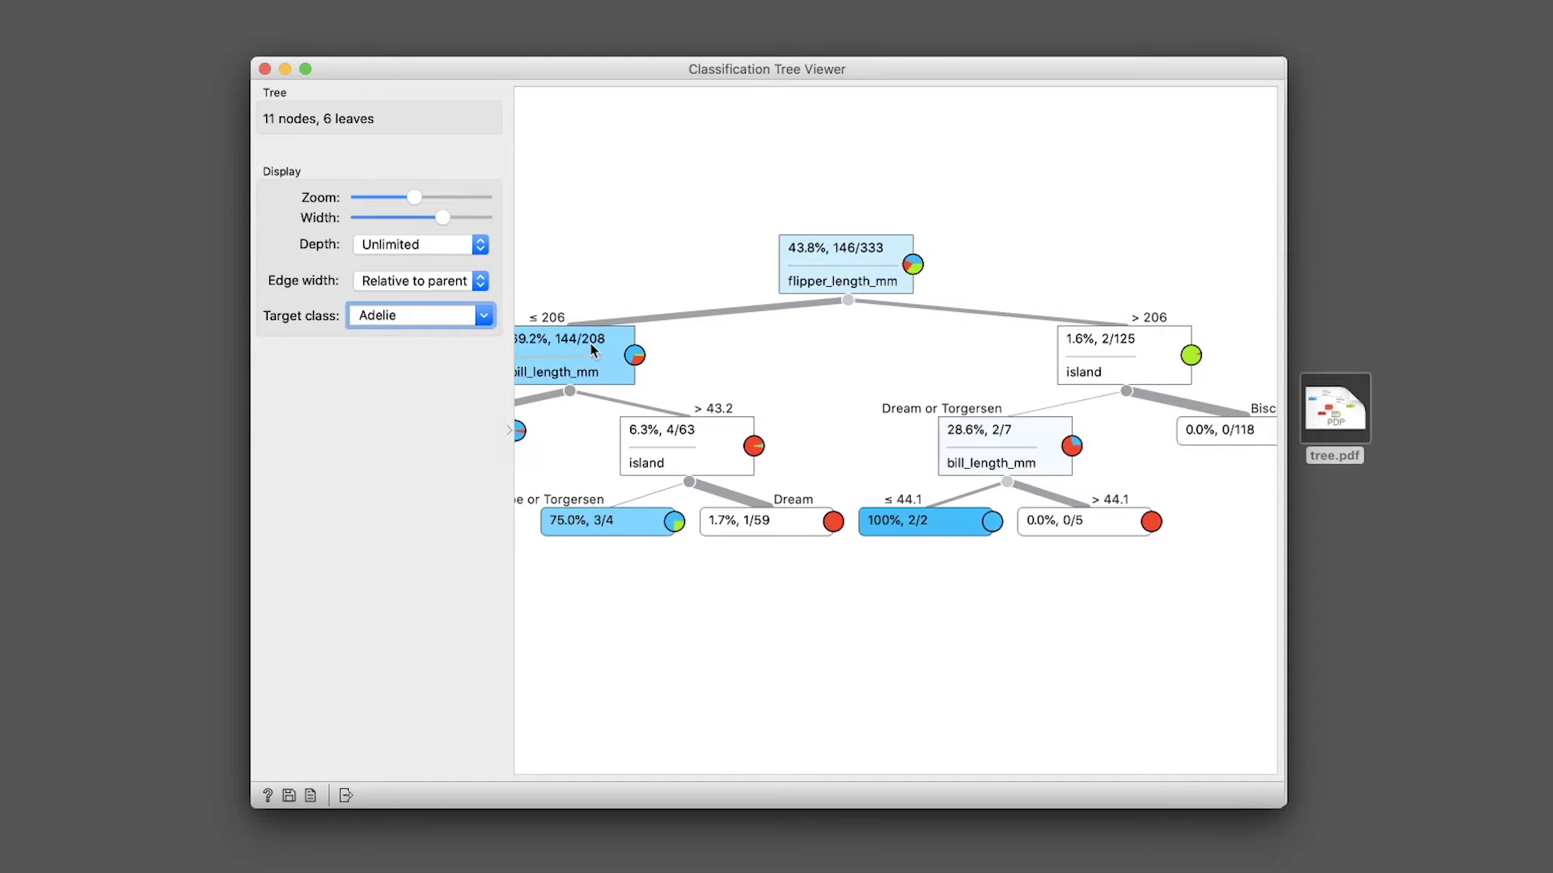
pyautogui.click(465, 315)
pyautogui.click(480, 329)
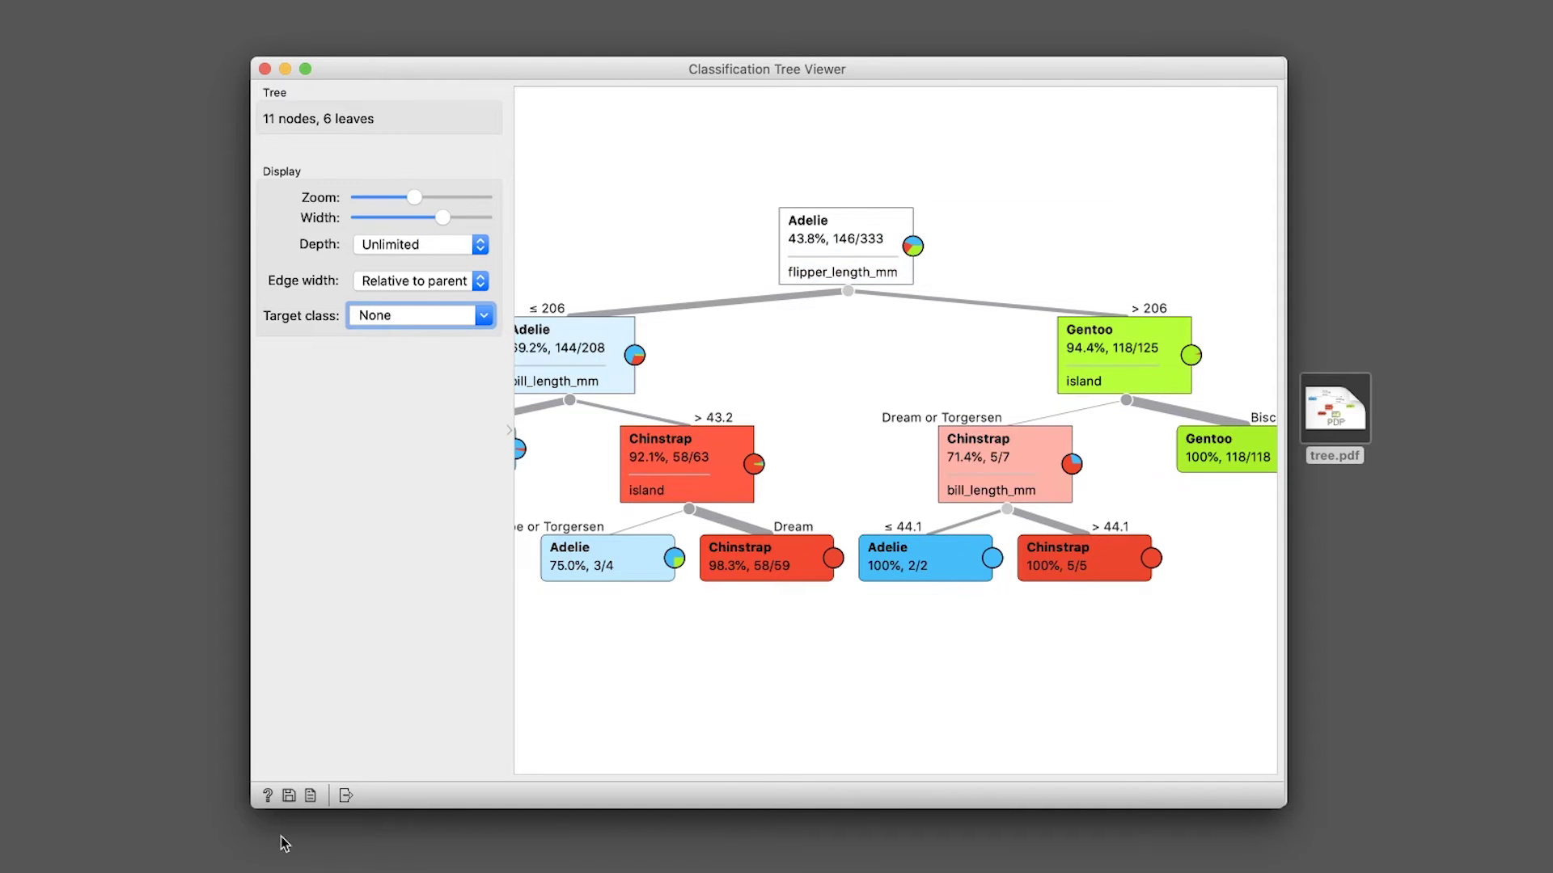
# - Save the tree diagram as a PNG named tree2 and preview the saved image
pyautogui.click(288, 795)
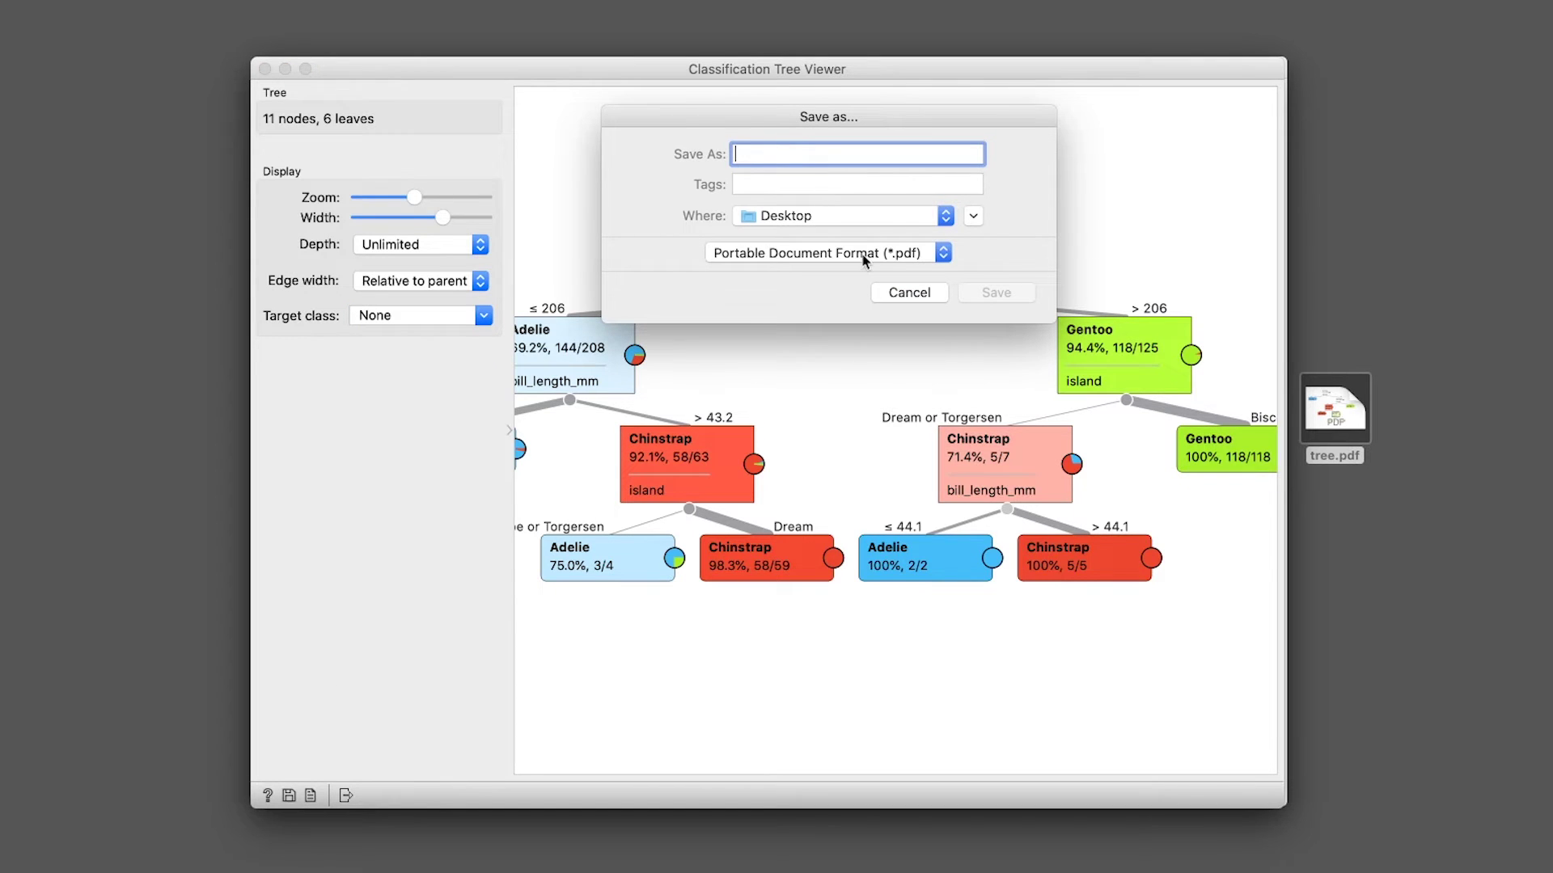
pyautogui.click(865, 255)
pyautogui.click(887, 218)
pyautogui.write('tree2')
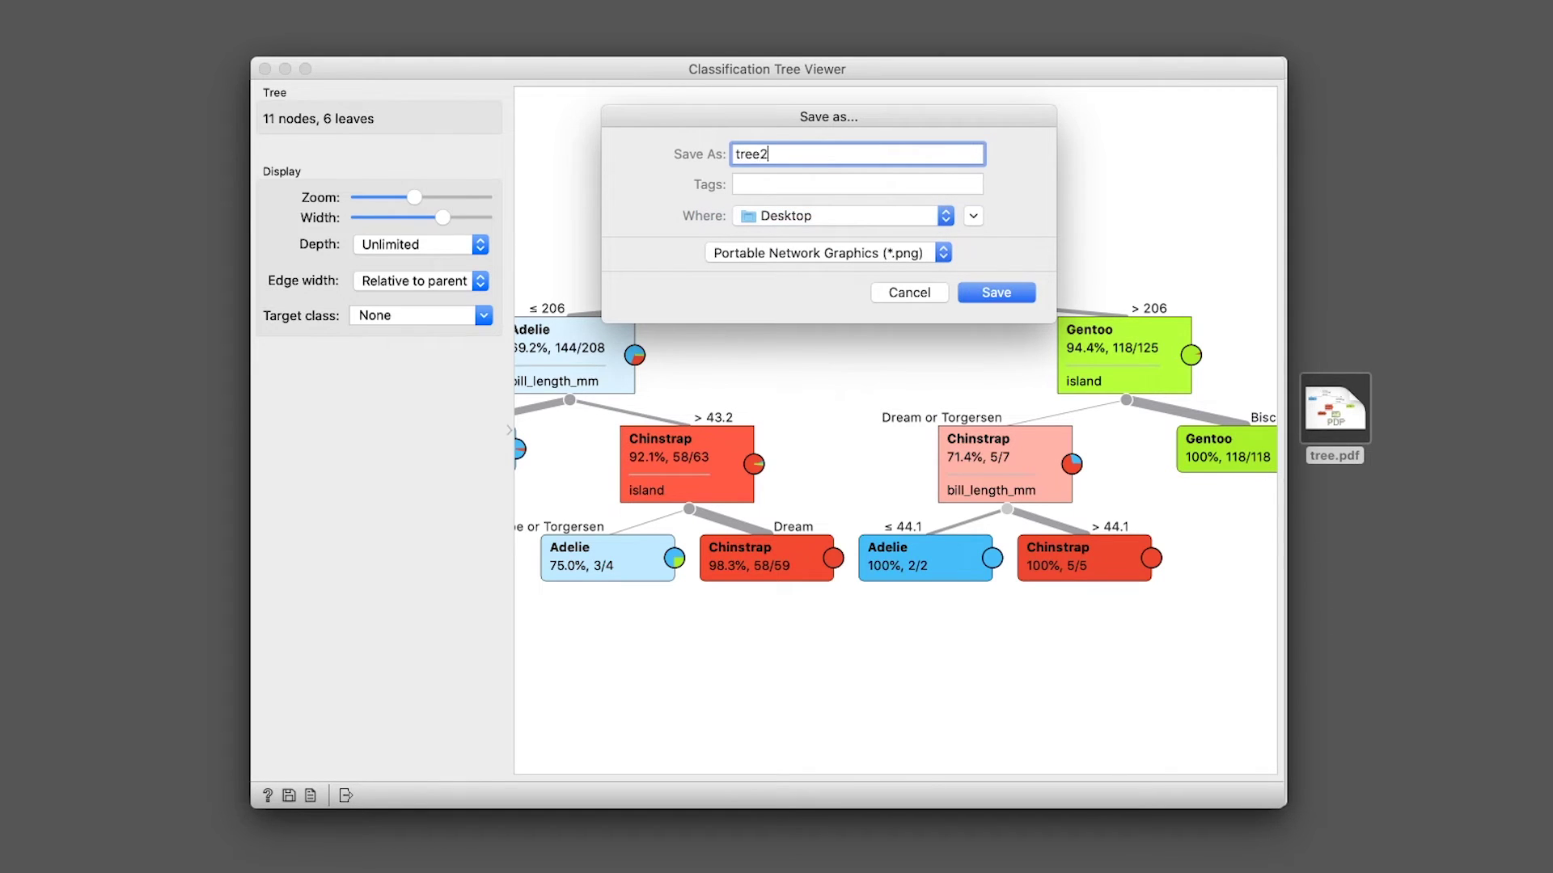
pyautogui.press('Return')
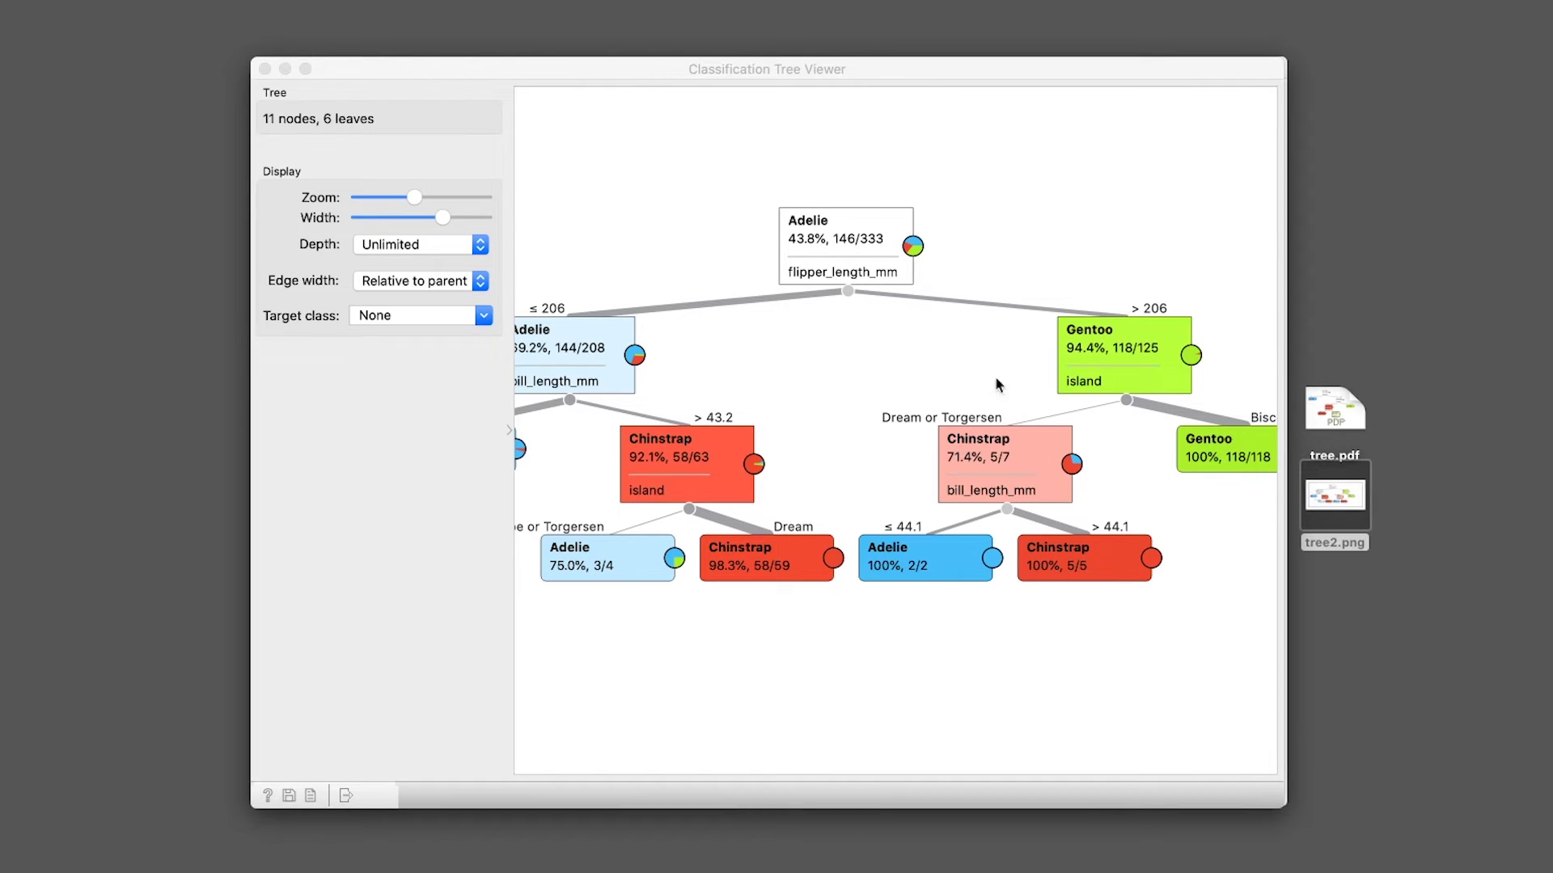
pyautogui.press('super+o')
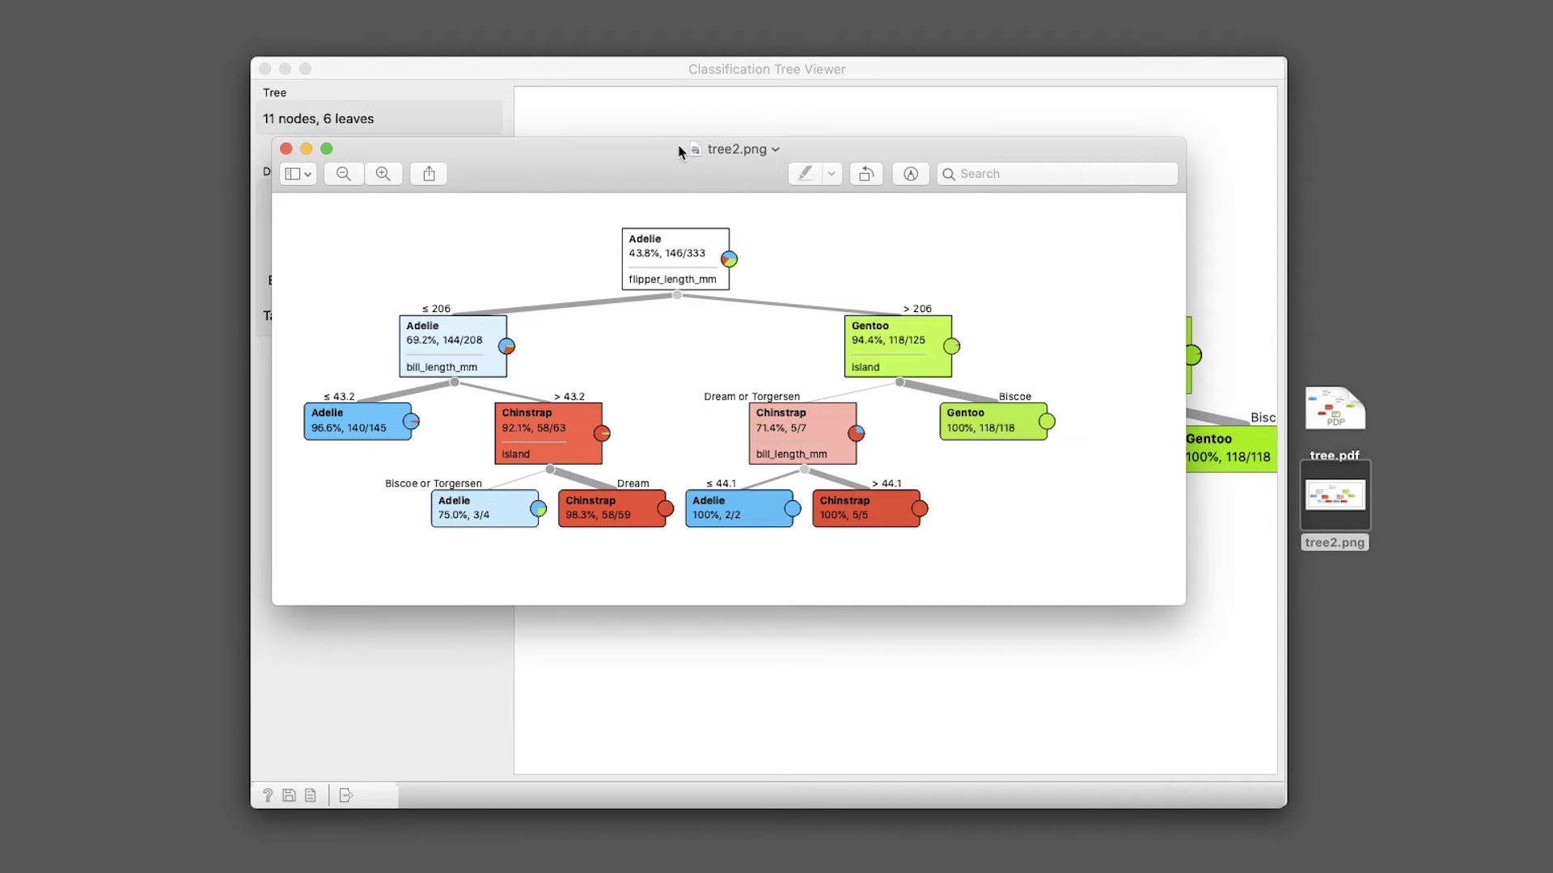
pyautogui.click(286, 150)
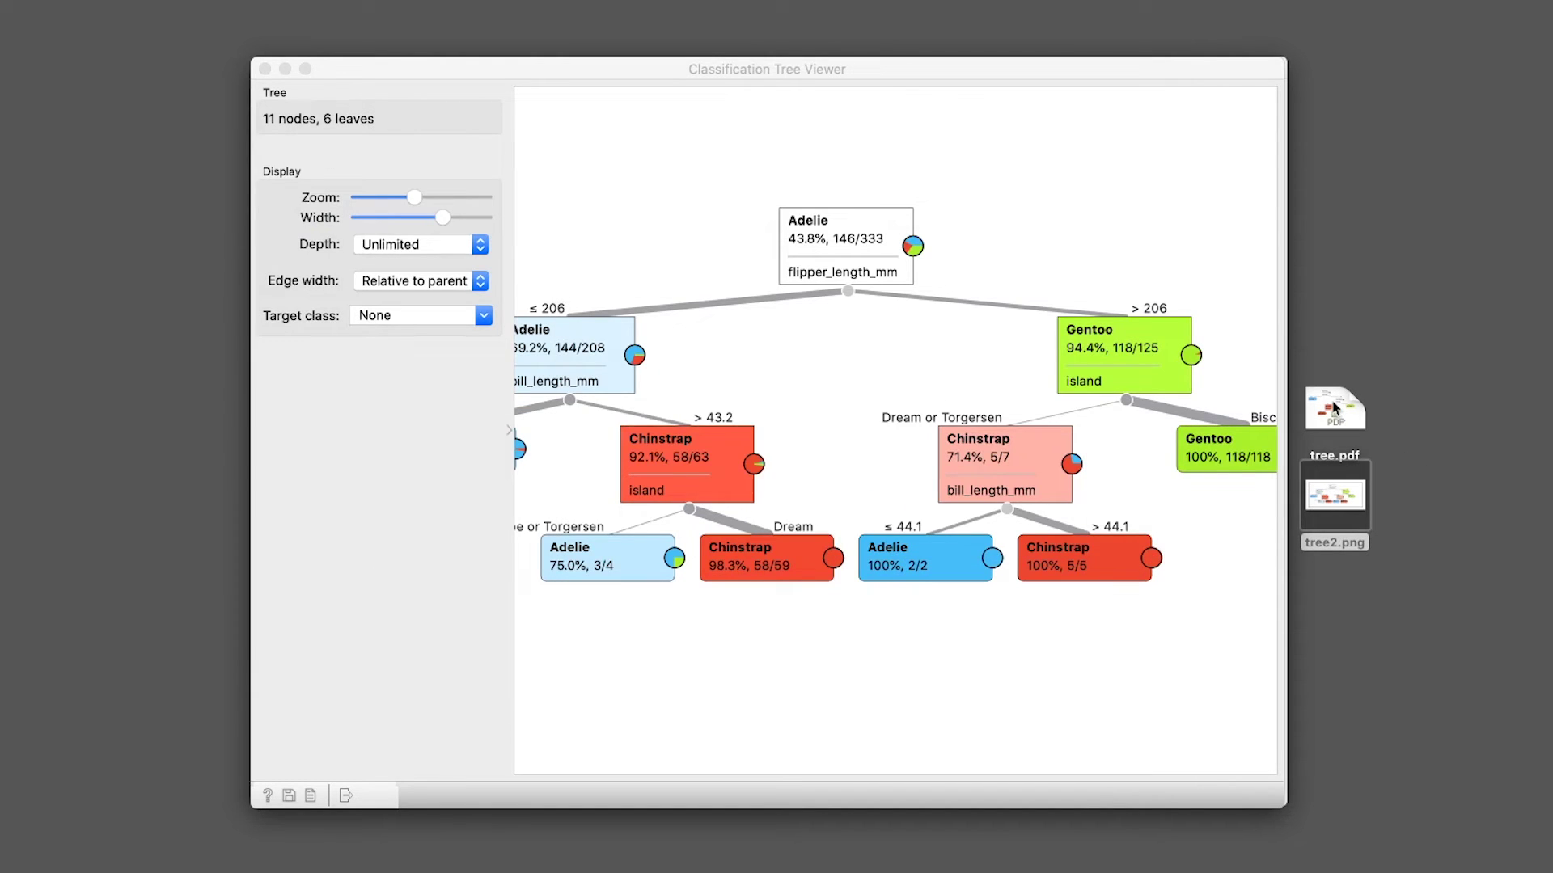
# - Export the tree diagram again as tree2.pdf and check it in a Quick Look preview
pyautogui.click(289, 796)
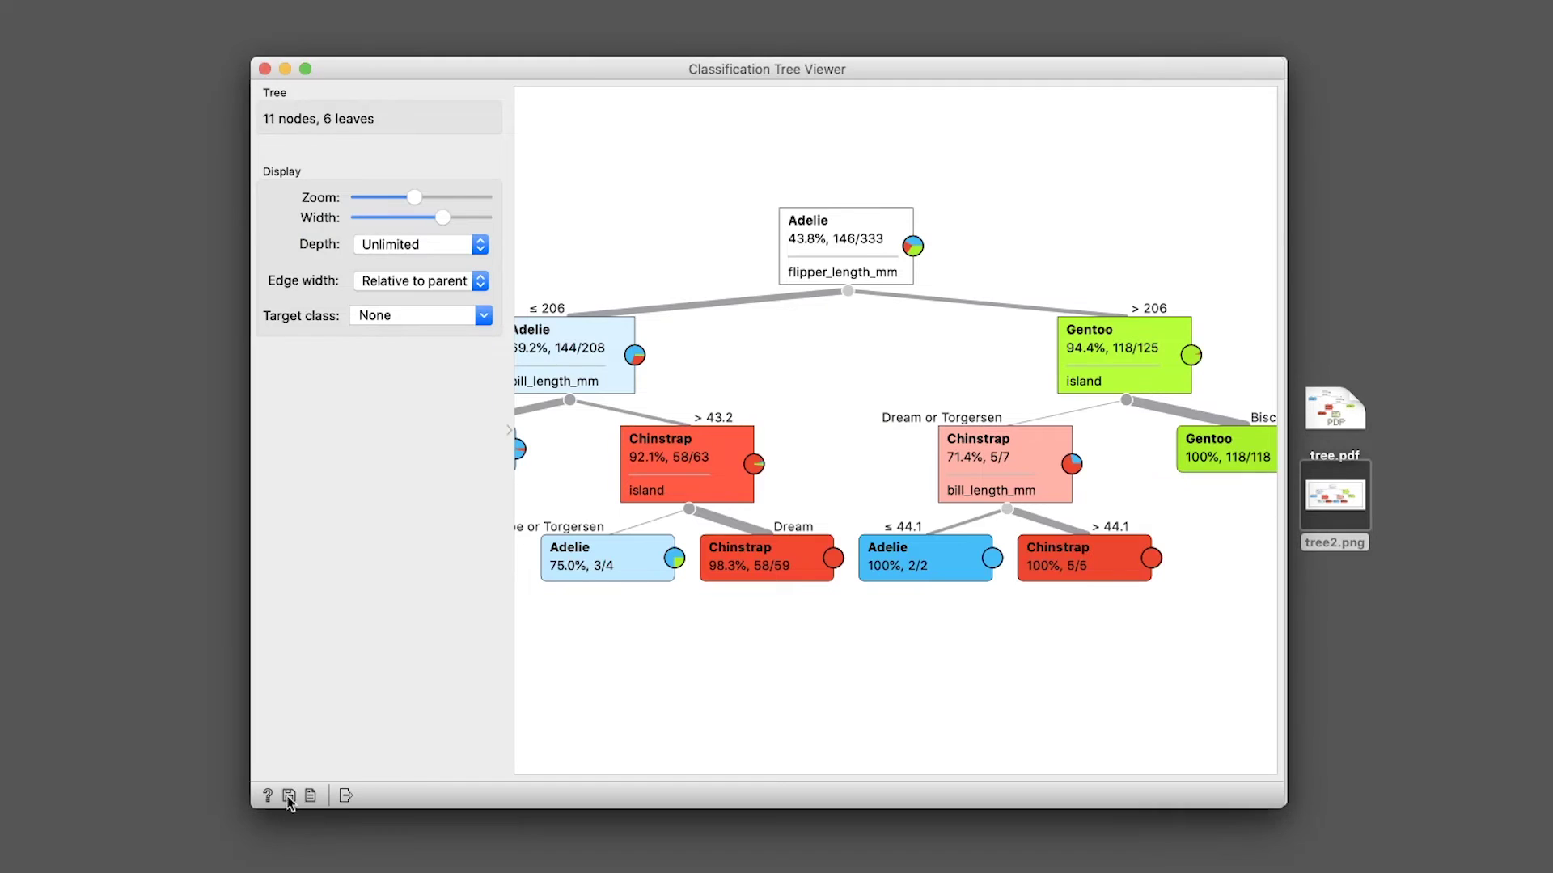
pyautogui.write('tree2')
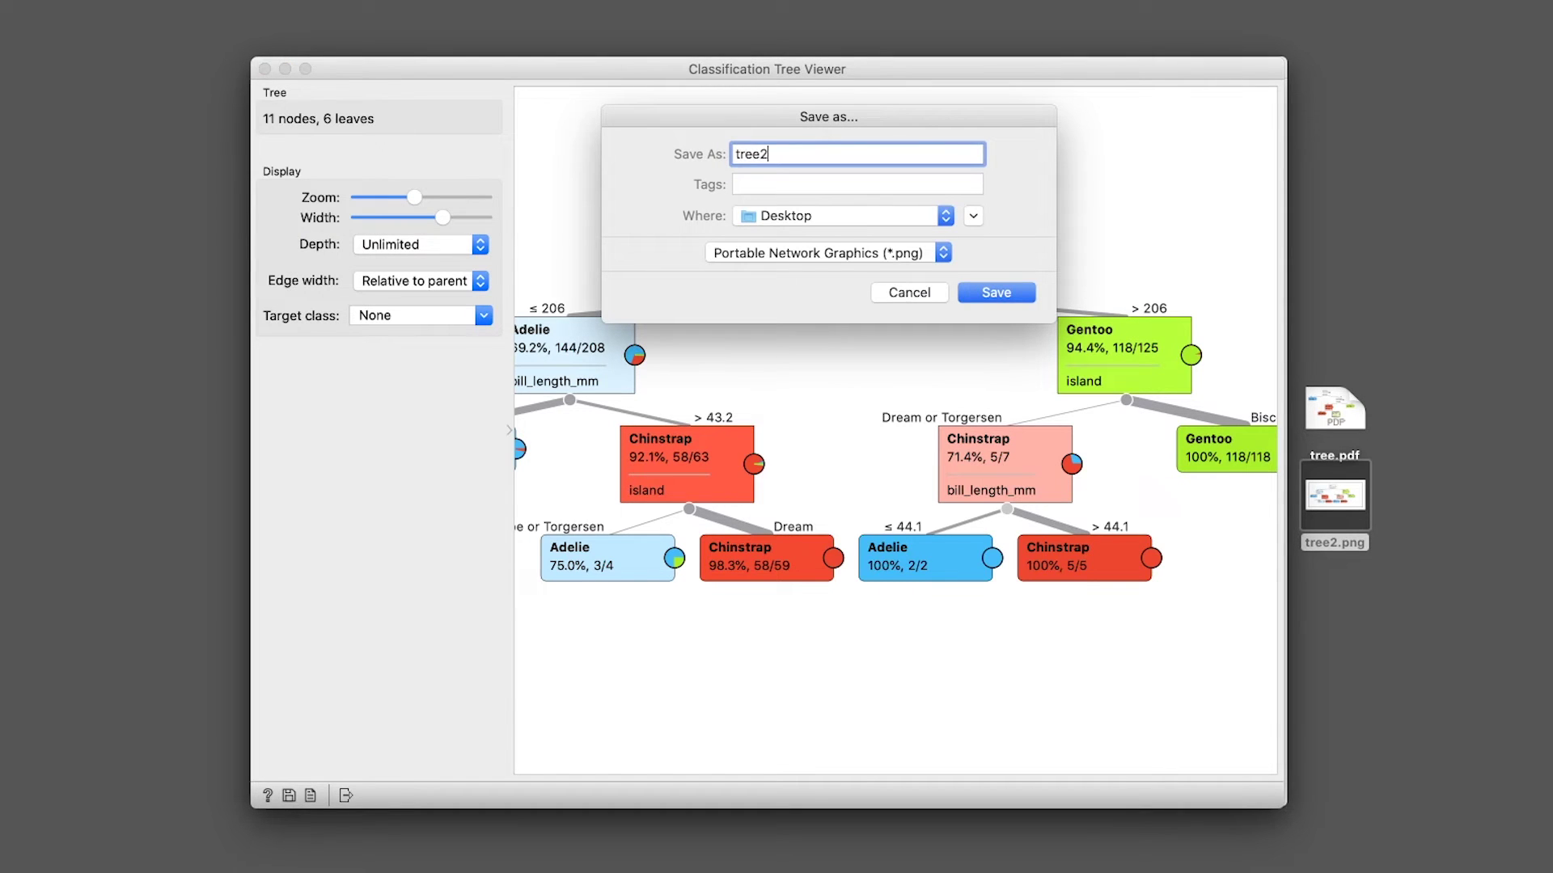
pyautogui.click(938, 252)
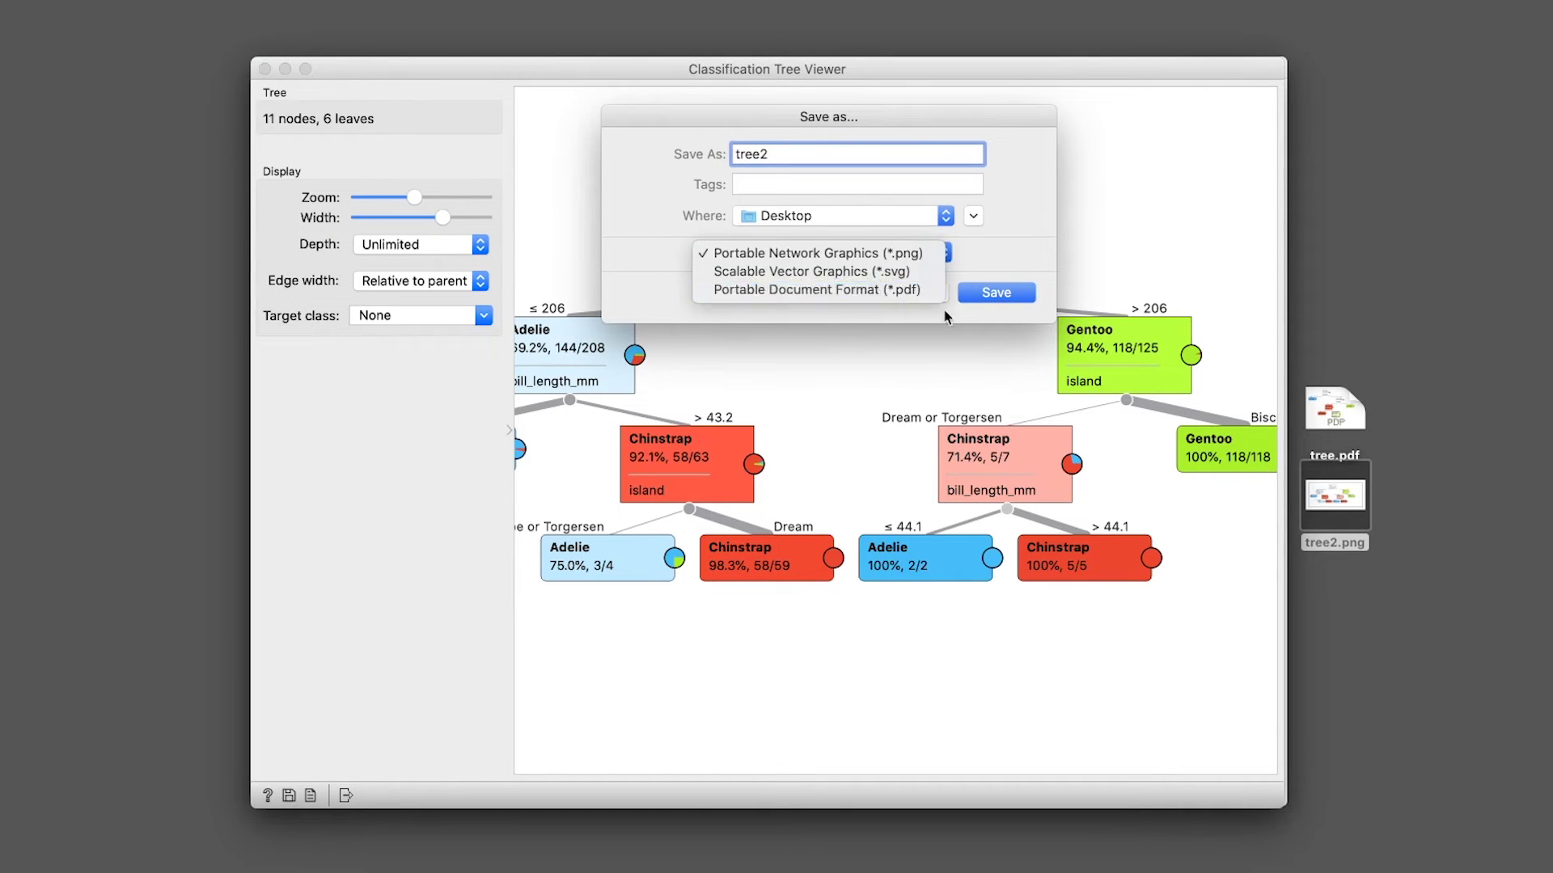
pyautogui.click(817, 288)
pyautogui.click(996, 293)
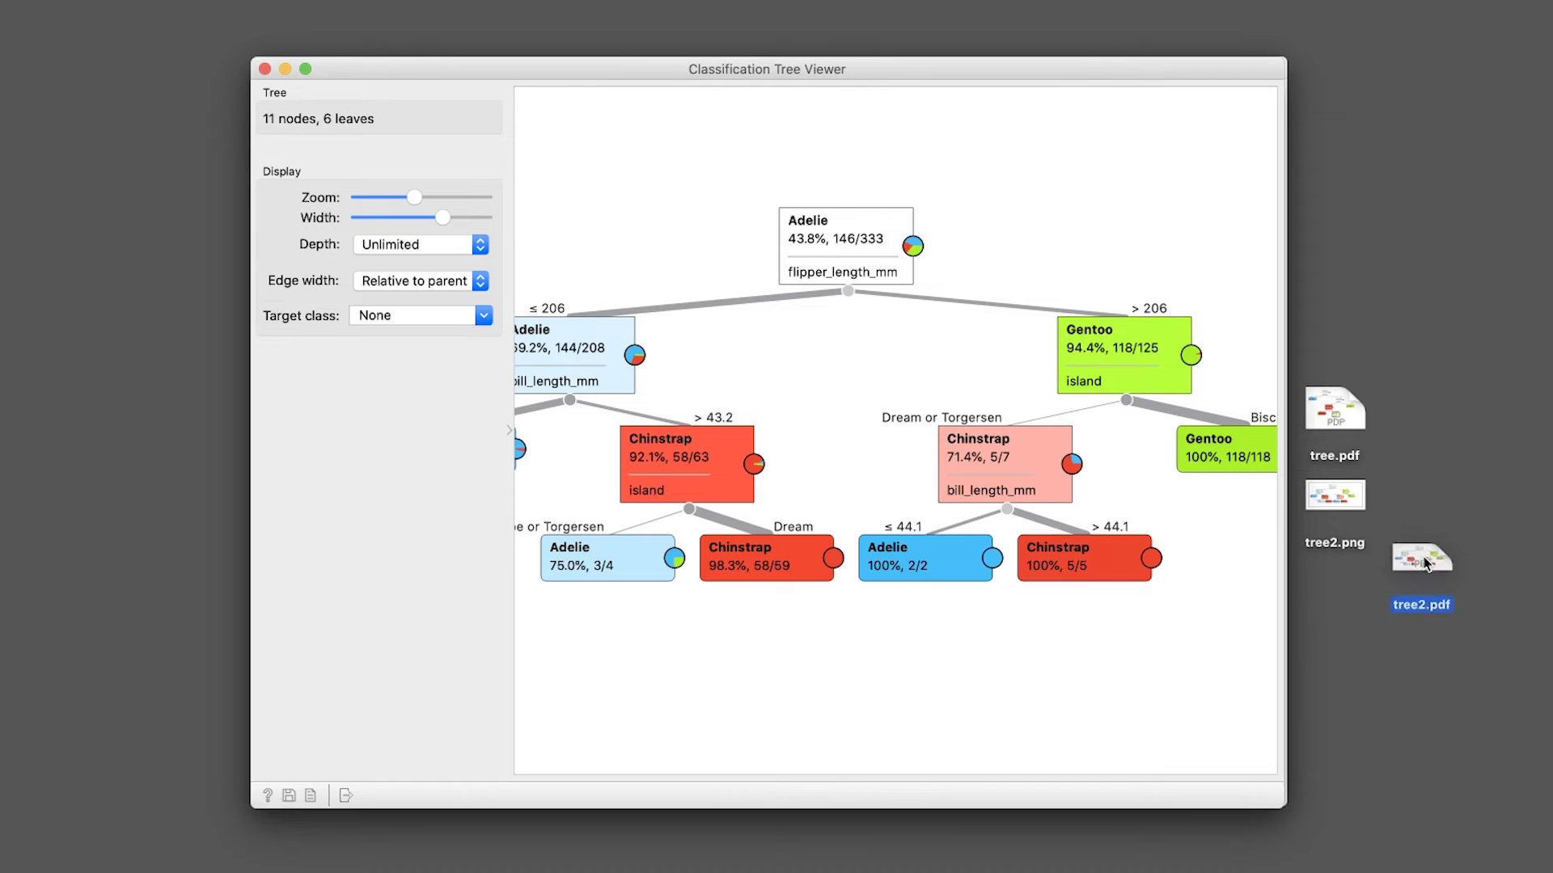
pyautogui.click(1327, 591)
pyautogui.press('space')
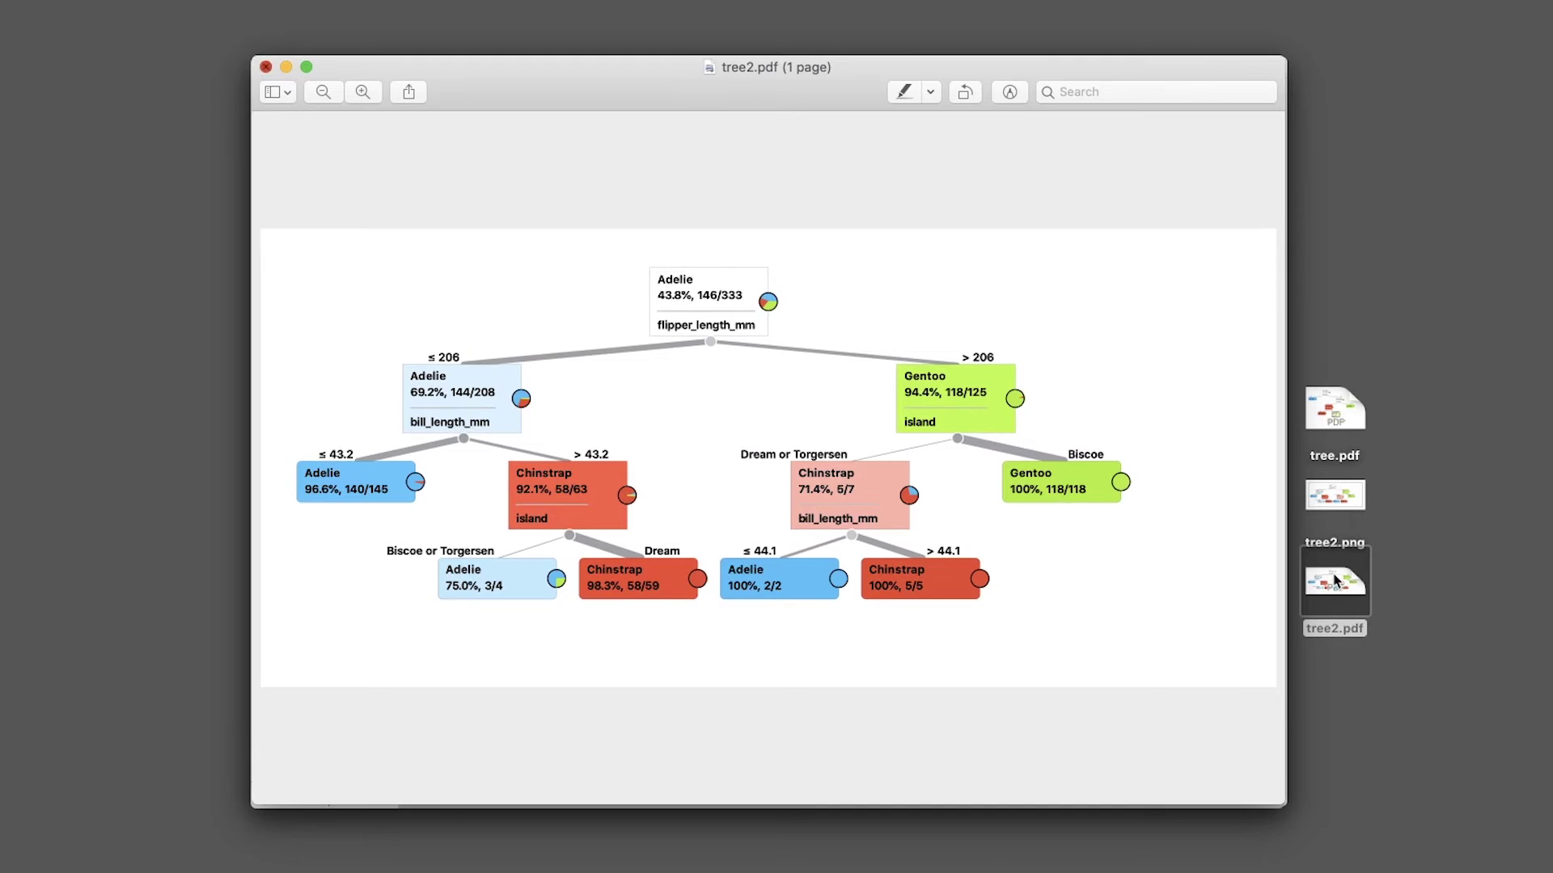
pyautogui.press('super+w')
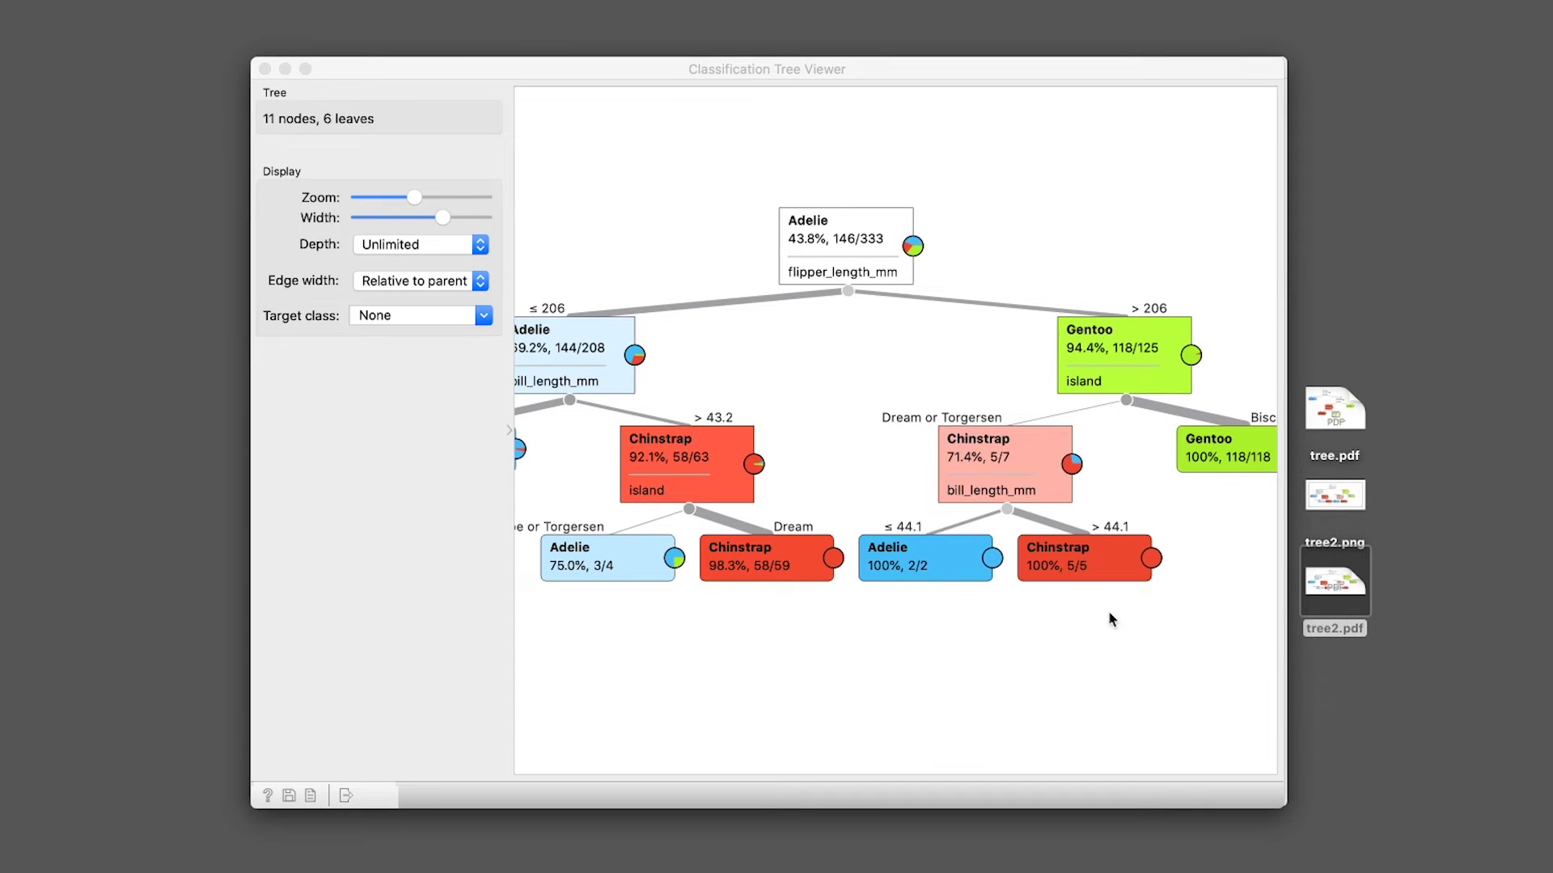
# - Glance at the Box Plot, then select the Chinstrap 92.1% node in the tree viewer
pyautogui.click(265, 68)
pyautogui.doubleClick(1021, 415)
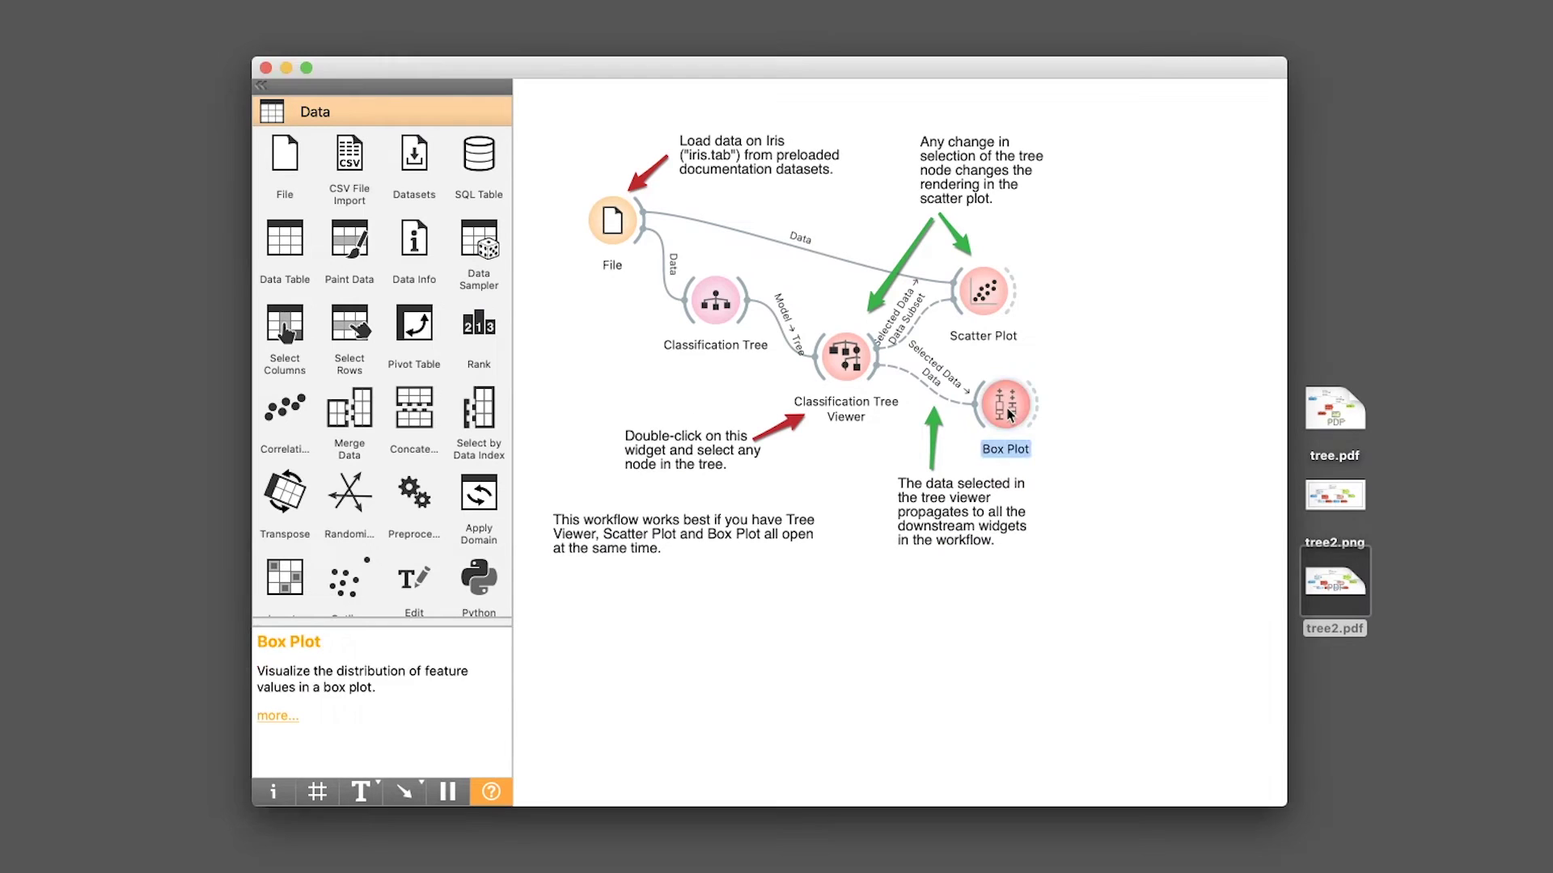
pyautogui.click(378, 215)
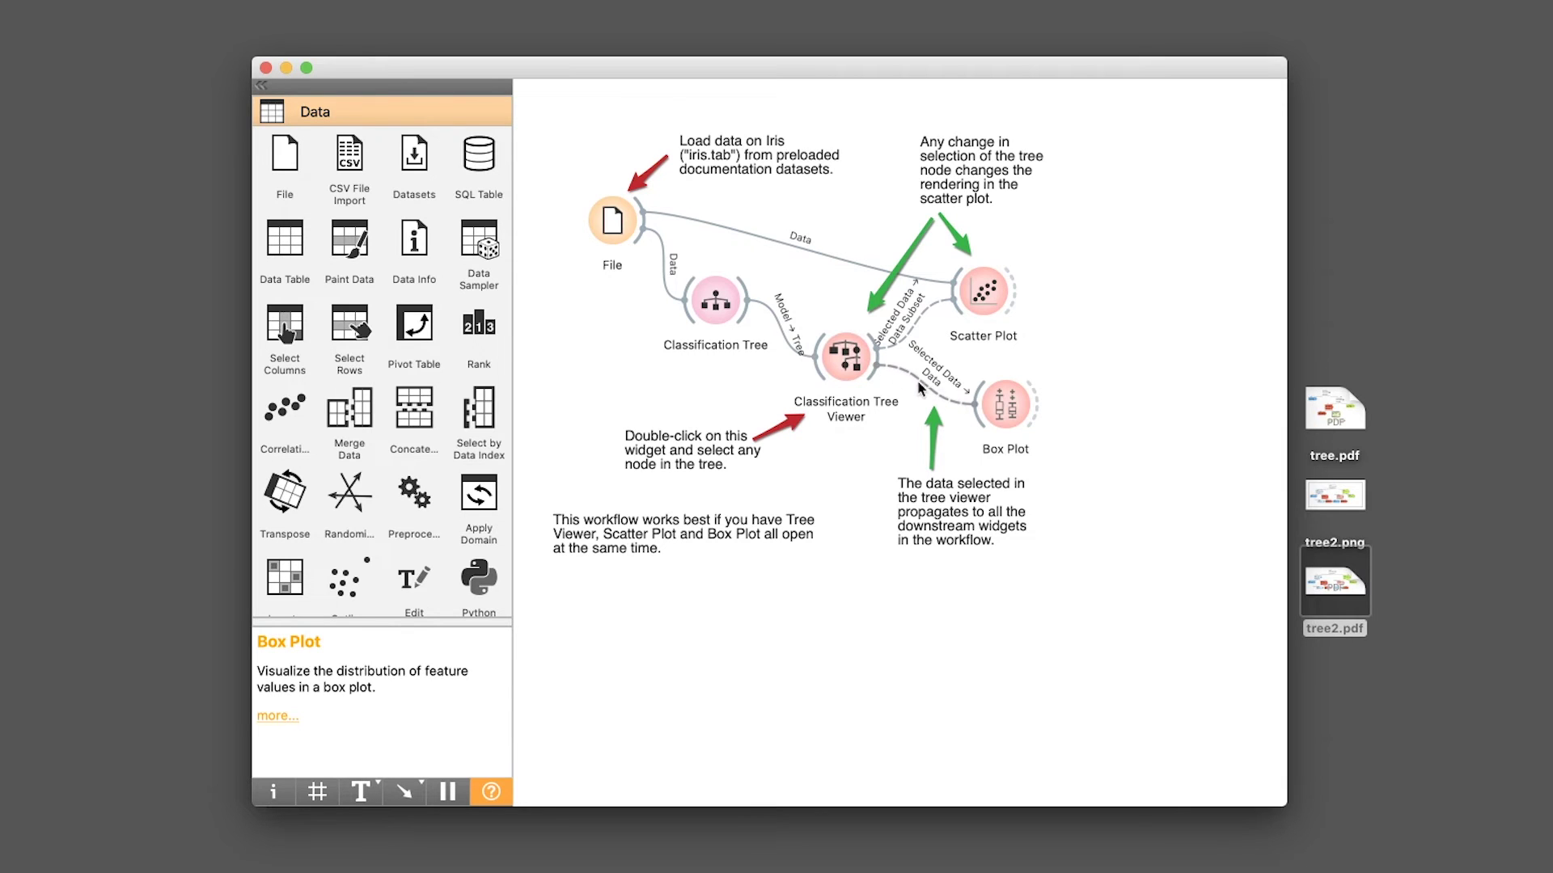
pyautogui.doubleClick(845, 356)
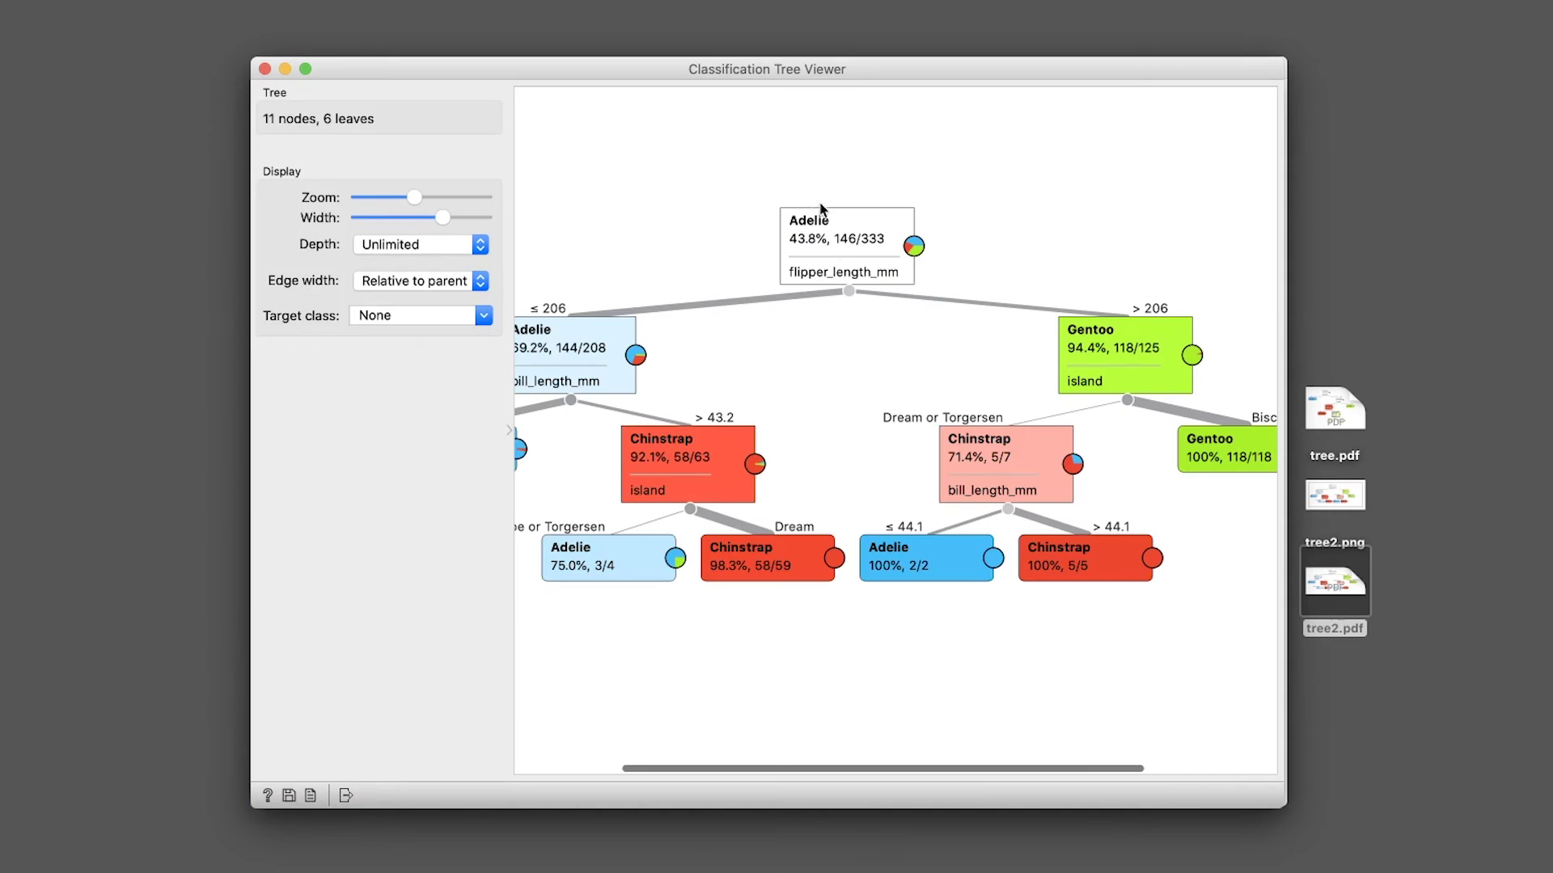
pyautogui.click(719, 465)
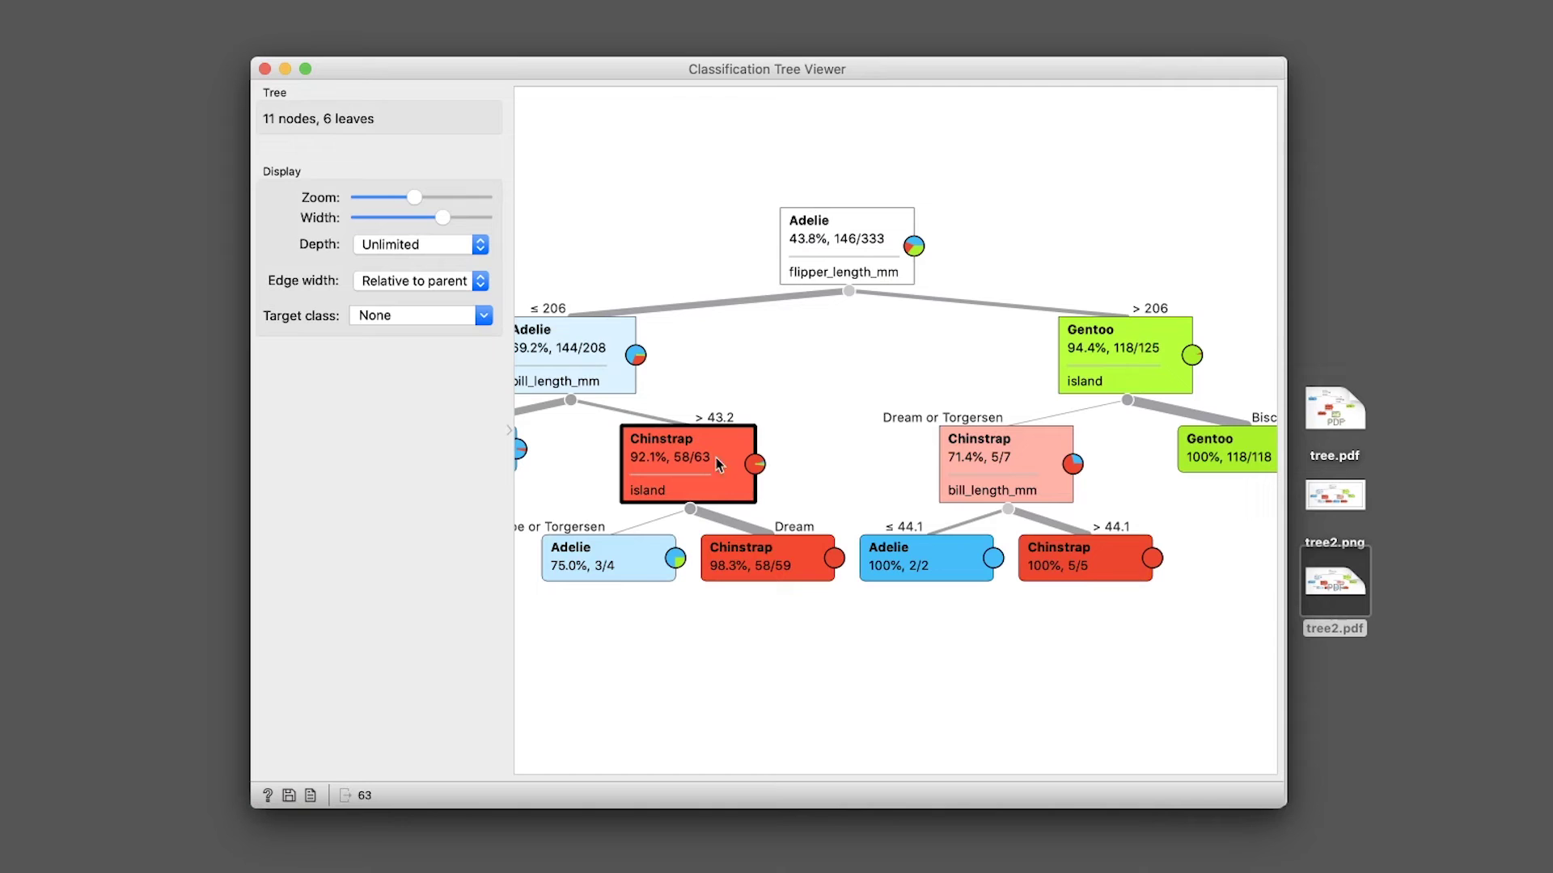
# - Review the Box Plot for the selected Chinstrap node, then open the Scatter Plot
pyautogui.click(266, 69)
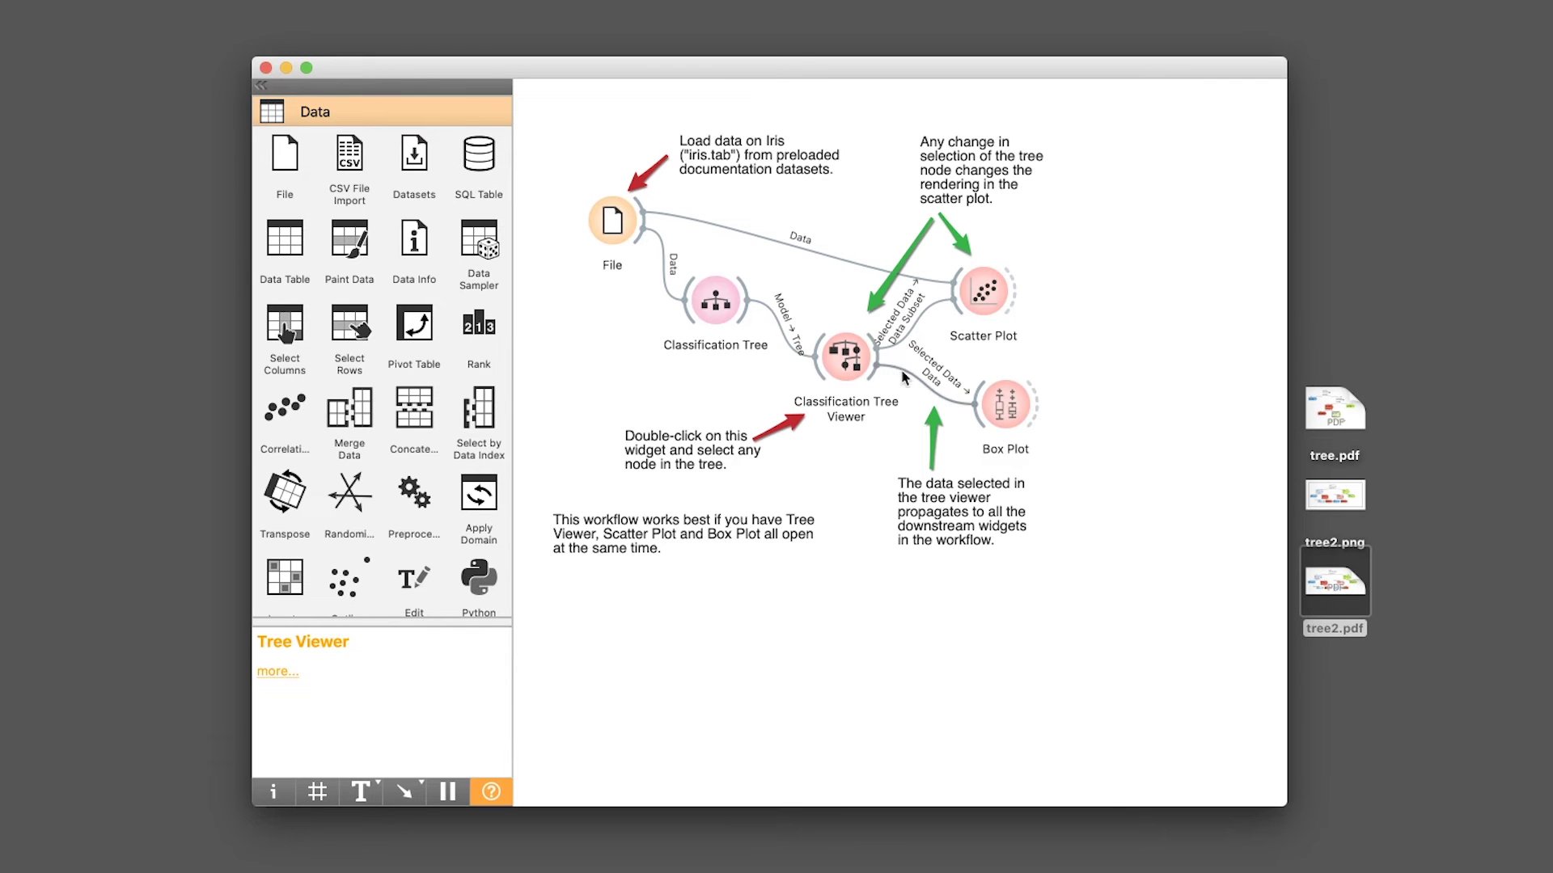
pyautogui.doubleClick(1005, 405)
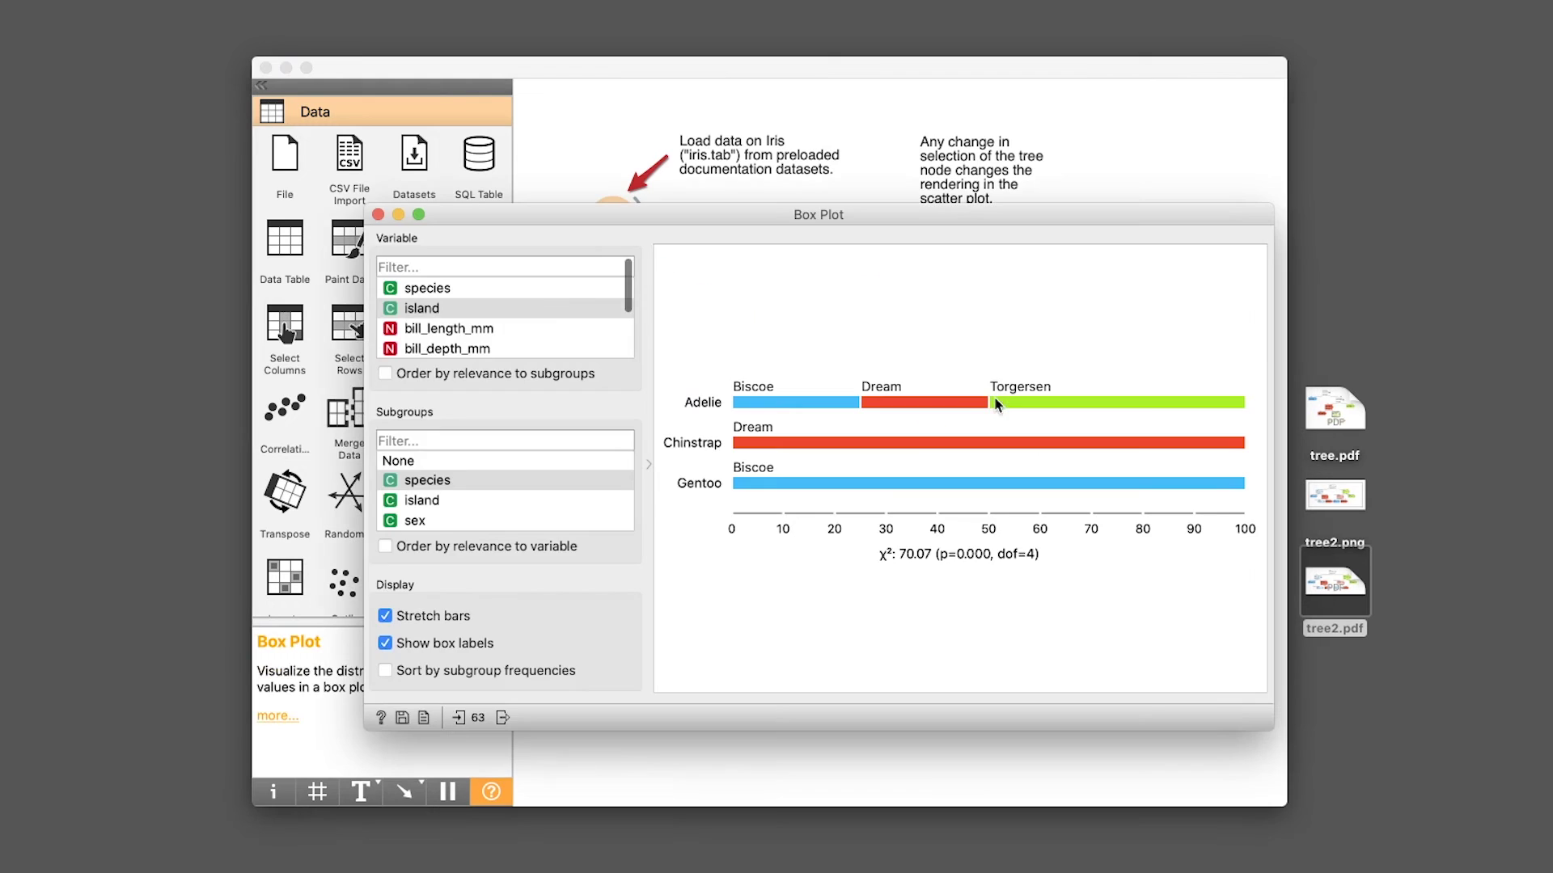
pyautogui.click(378, 215)
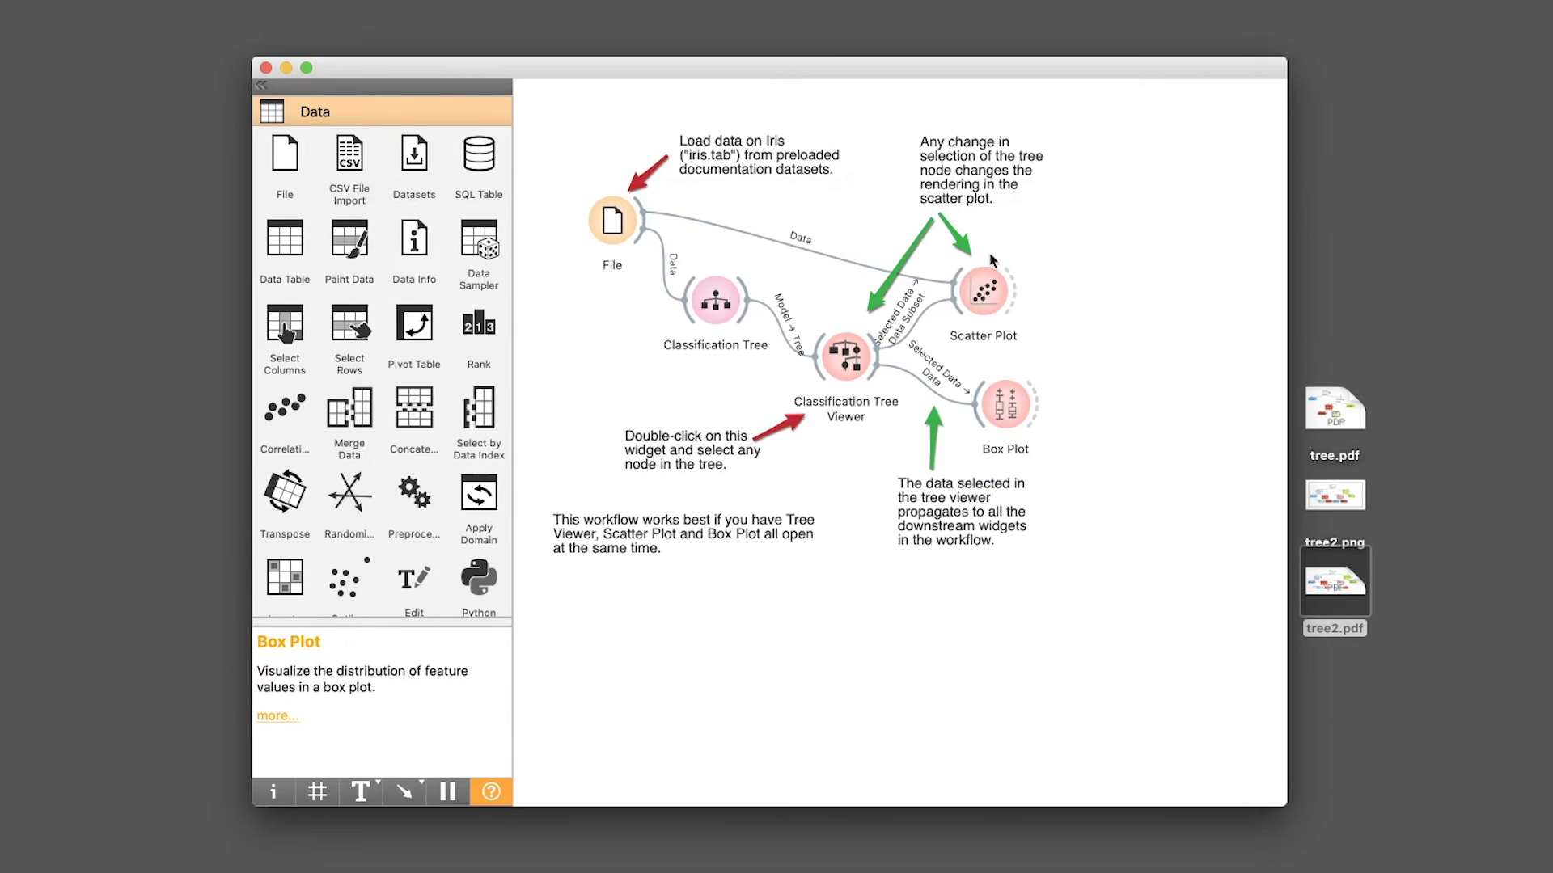
pyautogui.doubleClick(986, 297)
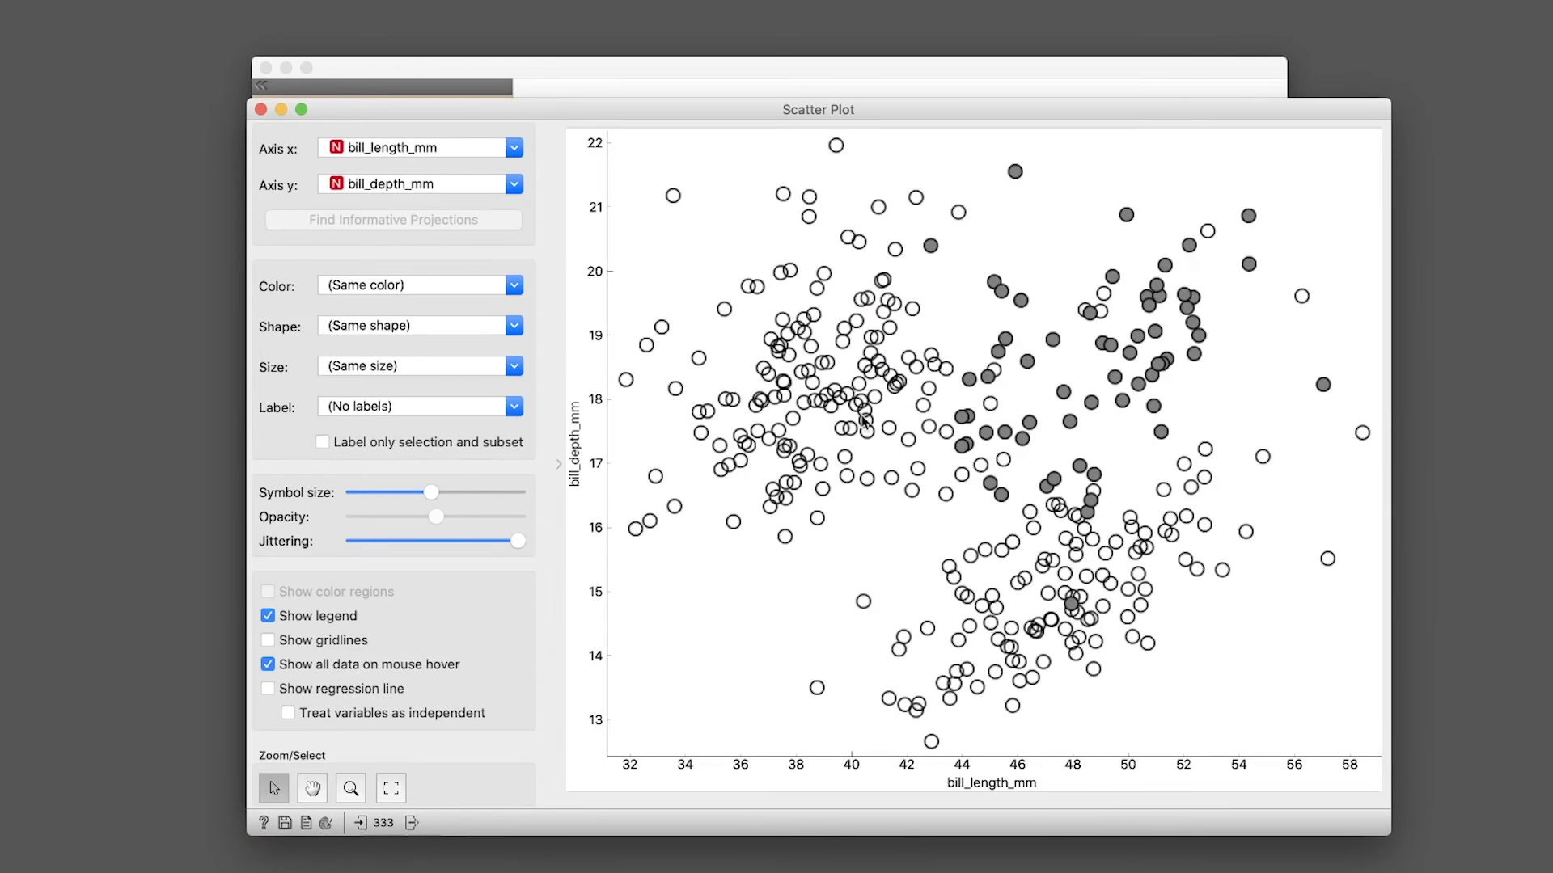
# - Colour the scatter plot points by species, briefly comparing island, and widen the plot pane slightly
pyautogui.click(459, 292)
pyautogui.click(408, 350)
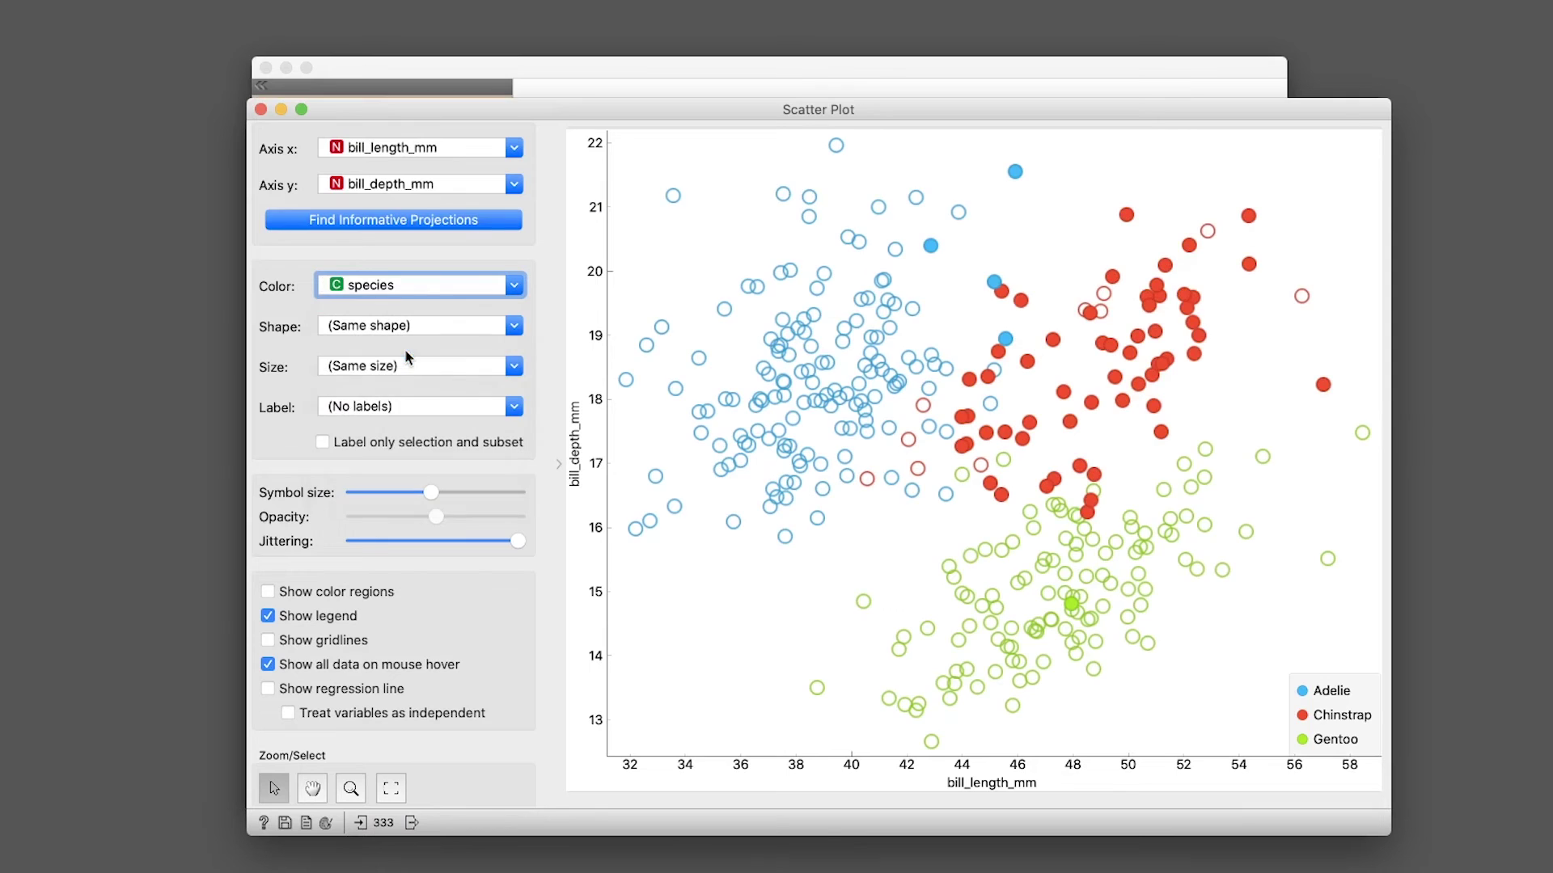
pyautogui.click(441, 280)
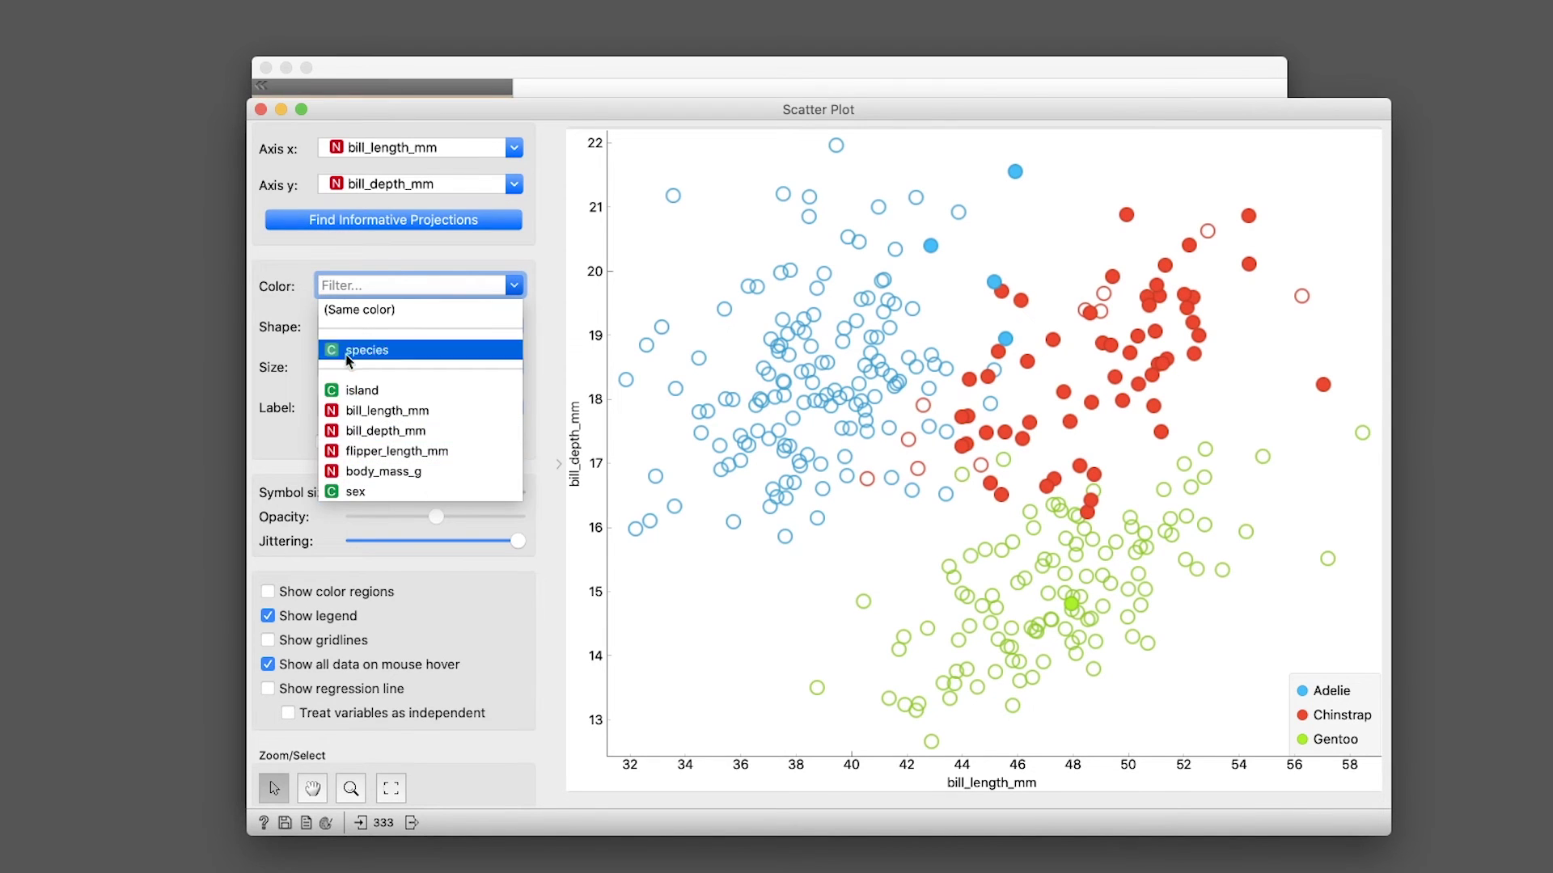
pyautogui.click(367, 394)
pyautogui.click(422, 290)
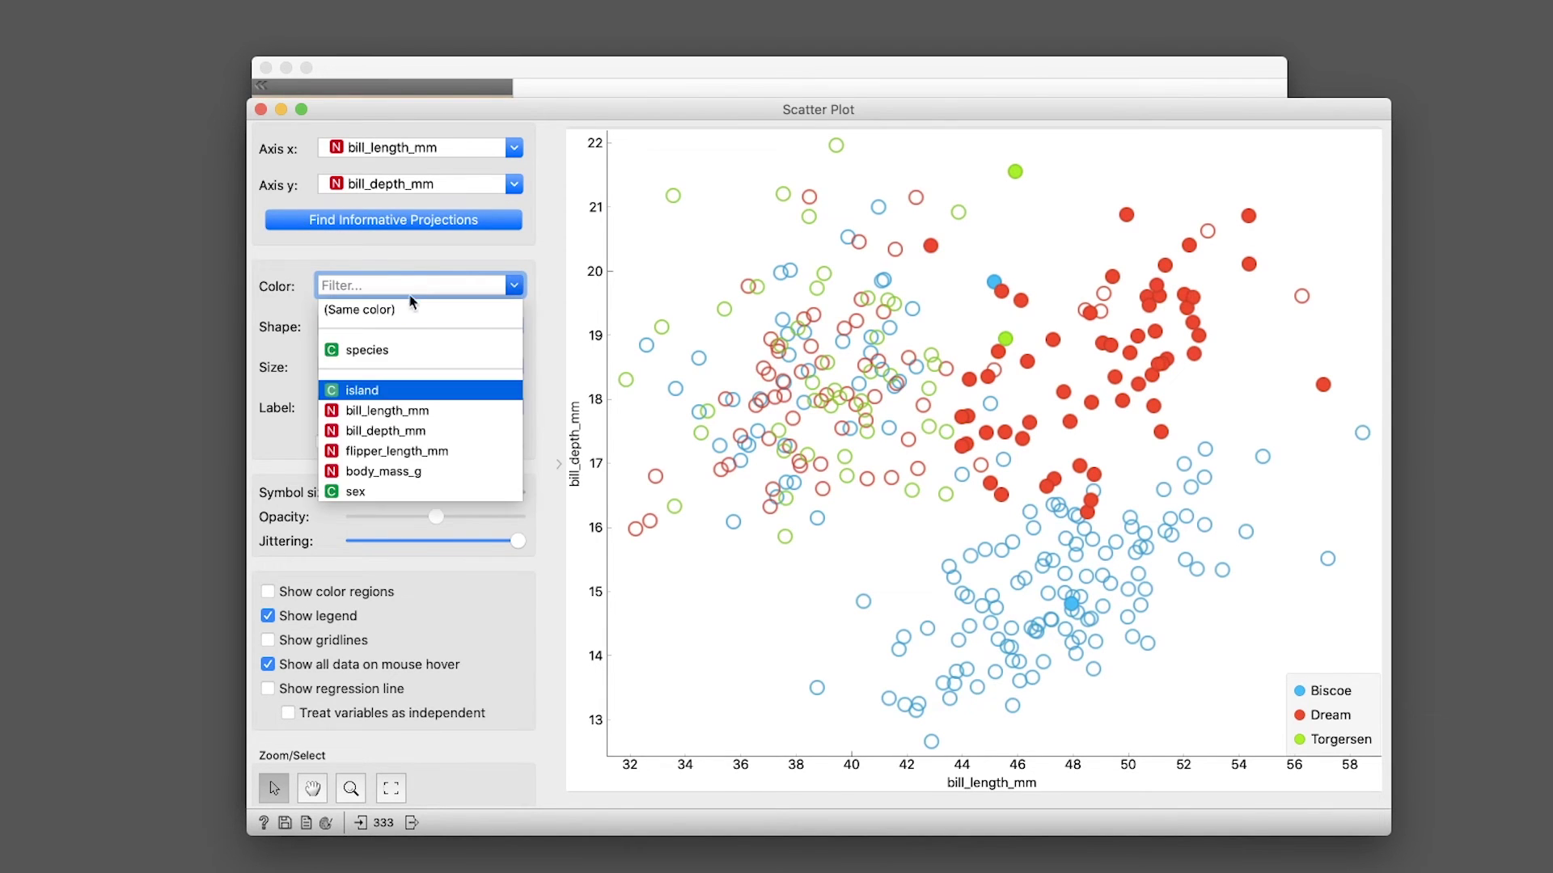
pyautogui.click(387, 356)
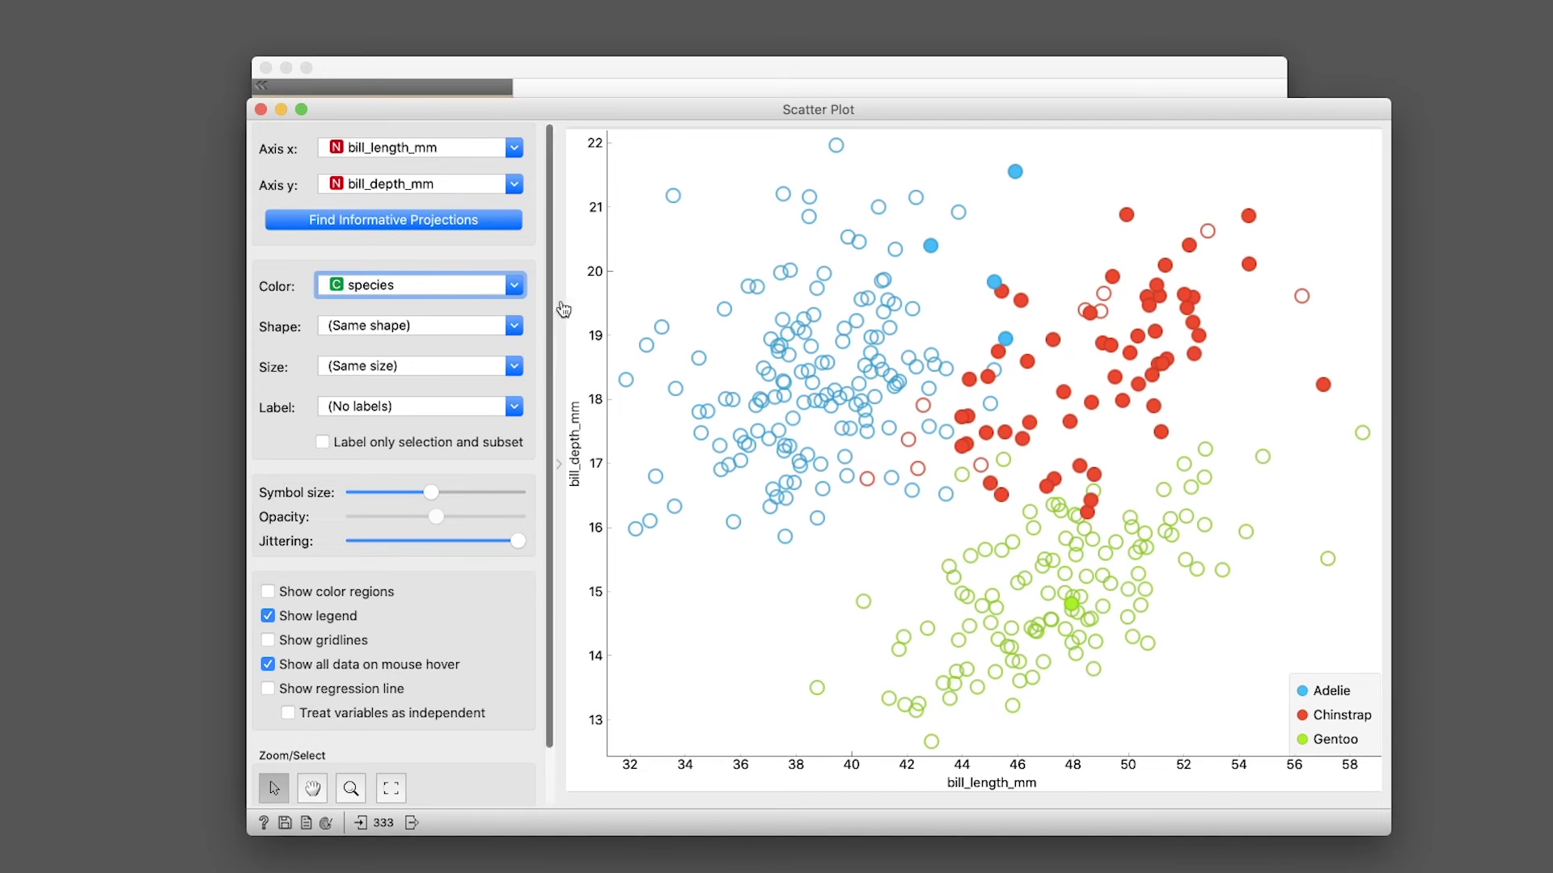
pyautogui.moveTo(560, 311); pyautogui.dragTo(543, 310)
pyautogui.click(260, 110)
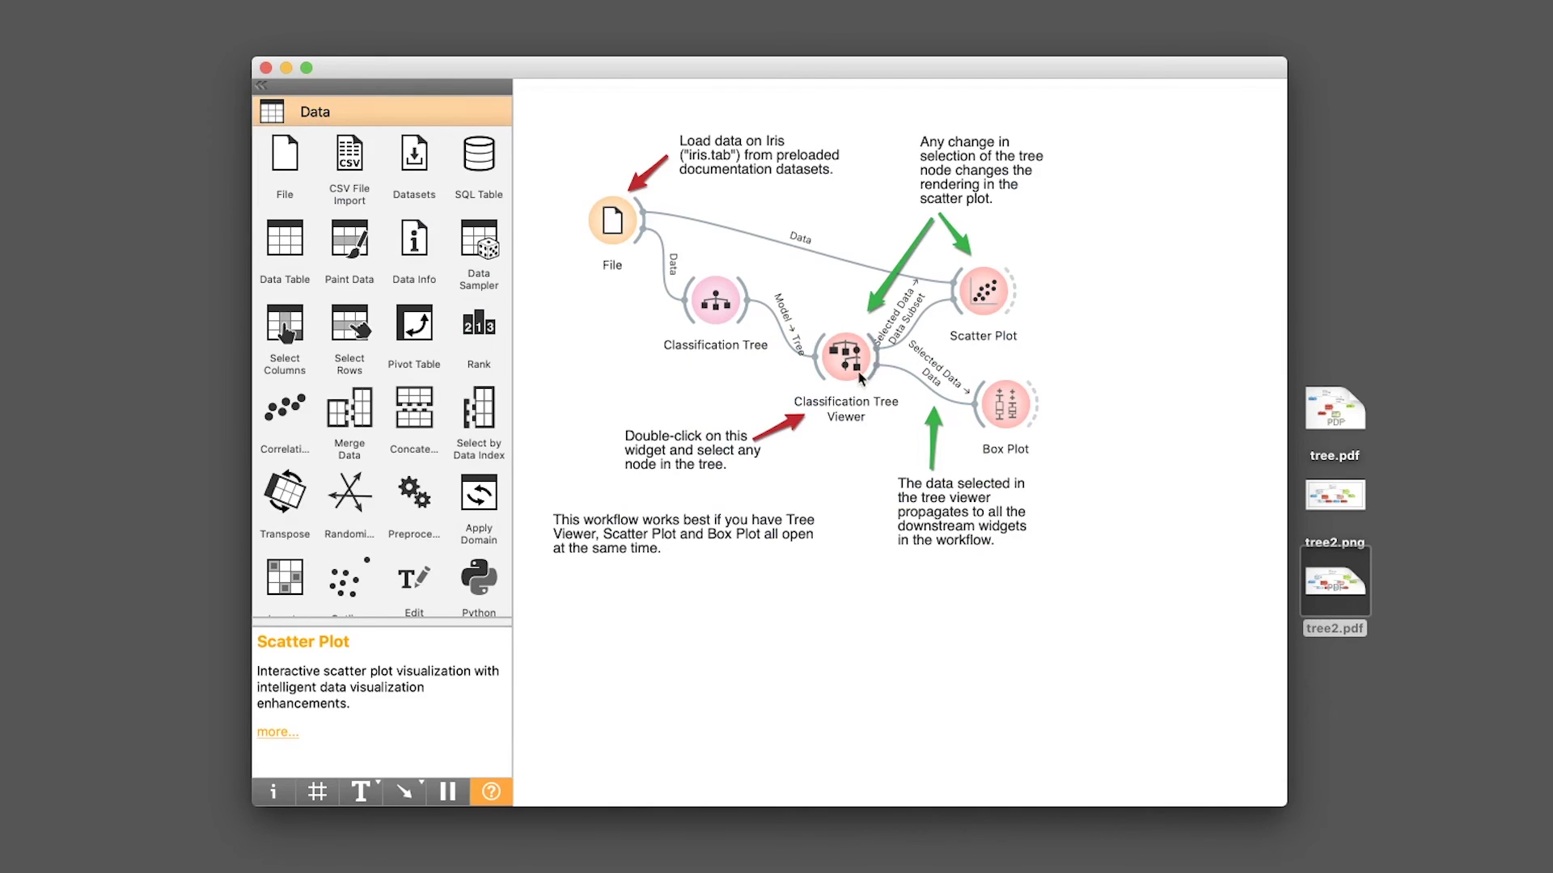